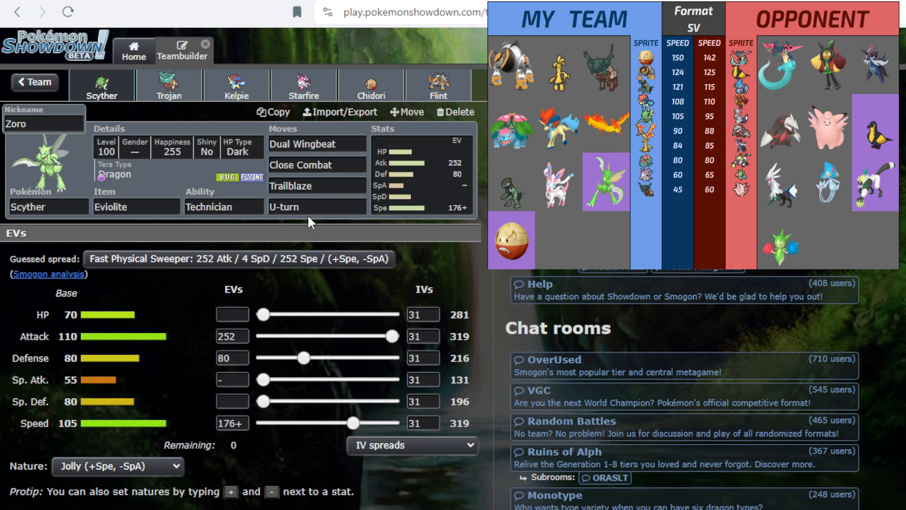
View Zoro's details settings, then move on to Trojan the Ting-Lu's set
left_click(440, 209)
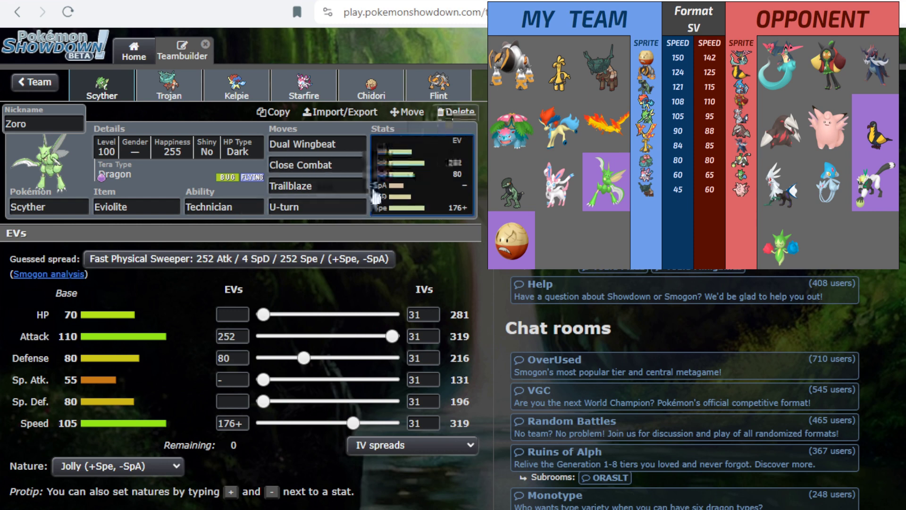
left_click(185, 150)
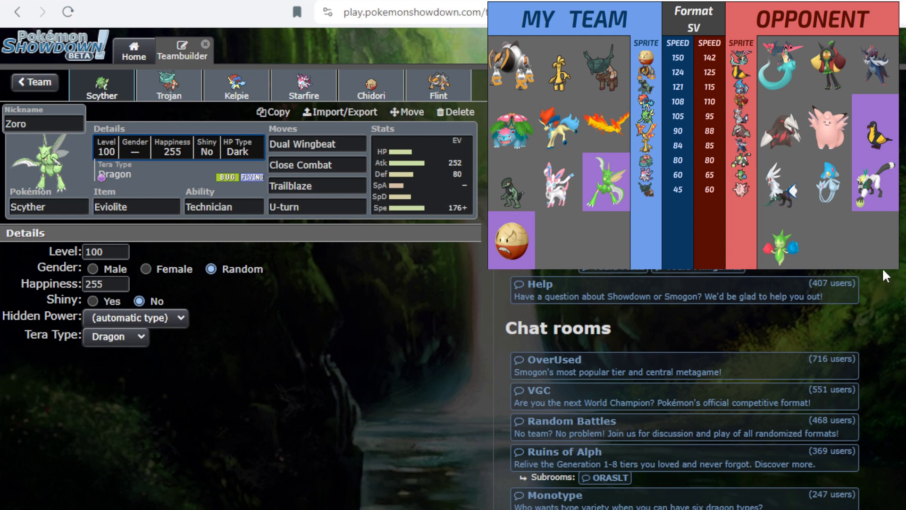
left_click(157, 80)
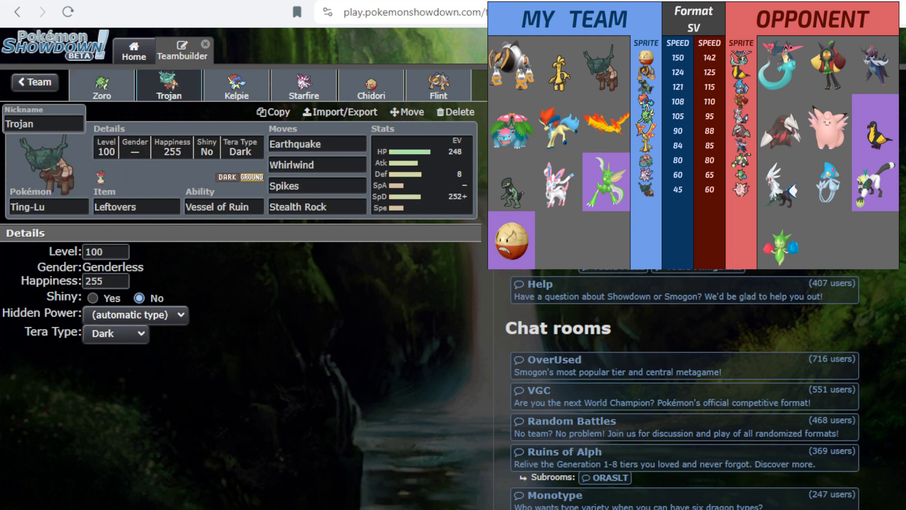
Set Trojan's EVs to 248 HP / 252 Def / 8 SpD, then move to Kelpie the Keldeo
left_click(425, 170)
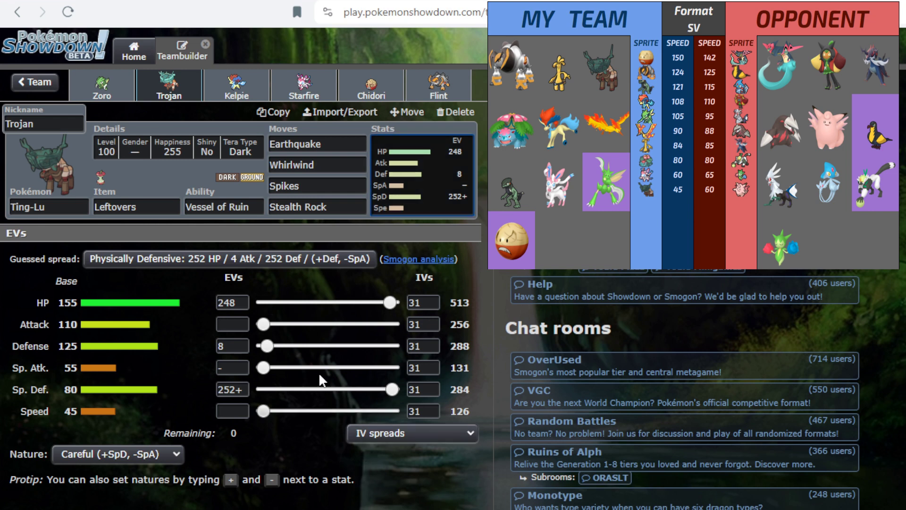
left_click_drag(391, 389, 262, 390)
left_click_drag(266, 346, 391, 345)
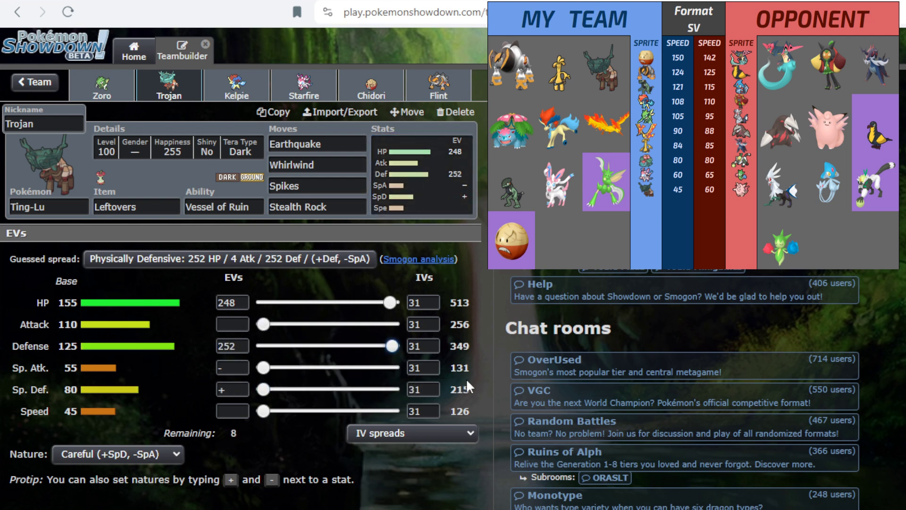
left_click_drag(264, 389, 267, 390)
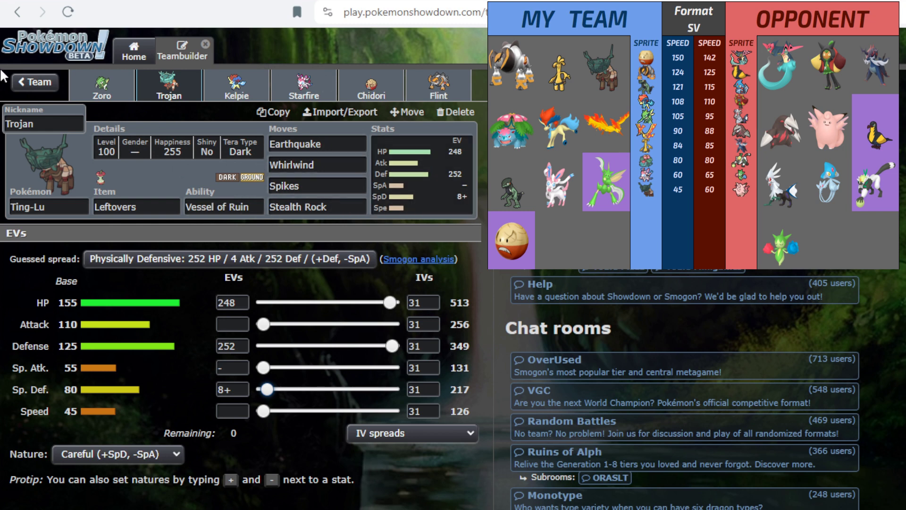
left_click(244, 86)
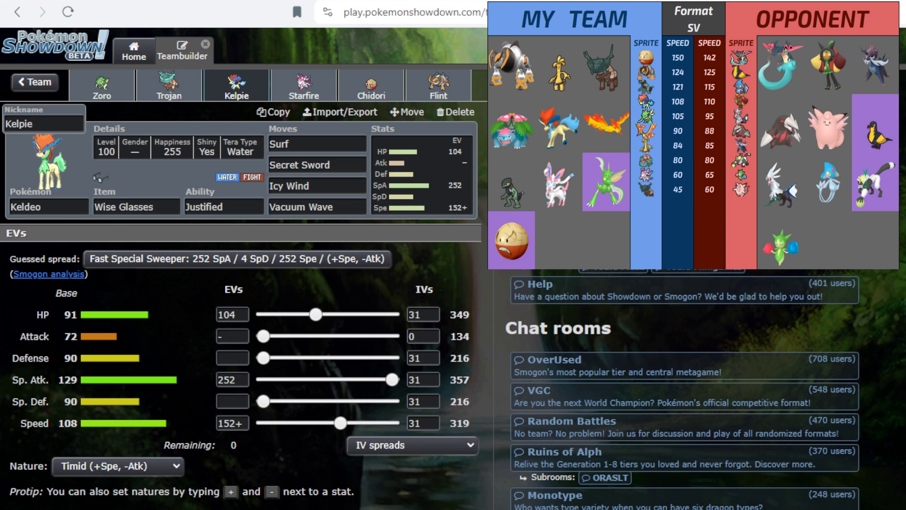
Move from Kelpie's set to Starfire the Sylveon's set
left_click(308, 86)
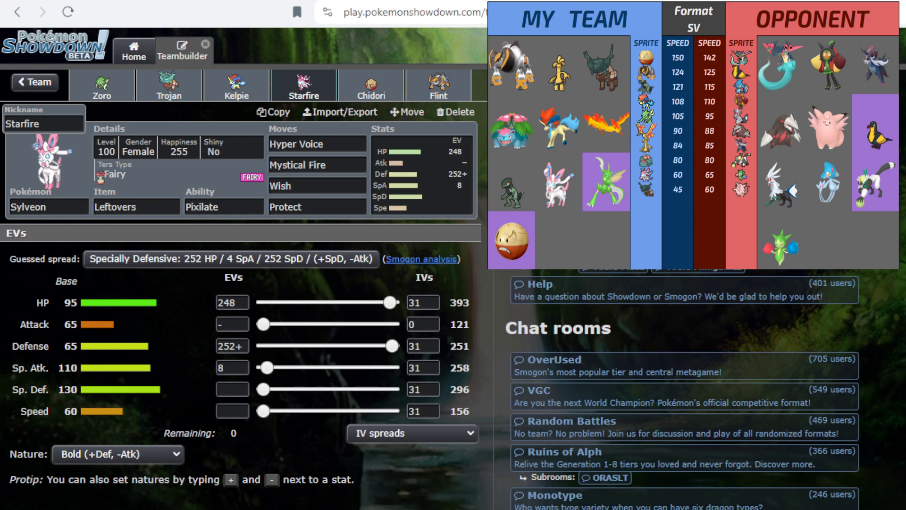
Move from Starfire's set to Chidori the Electrode-Hisui's set
left_click(371, 83)
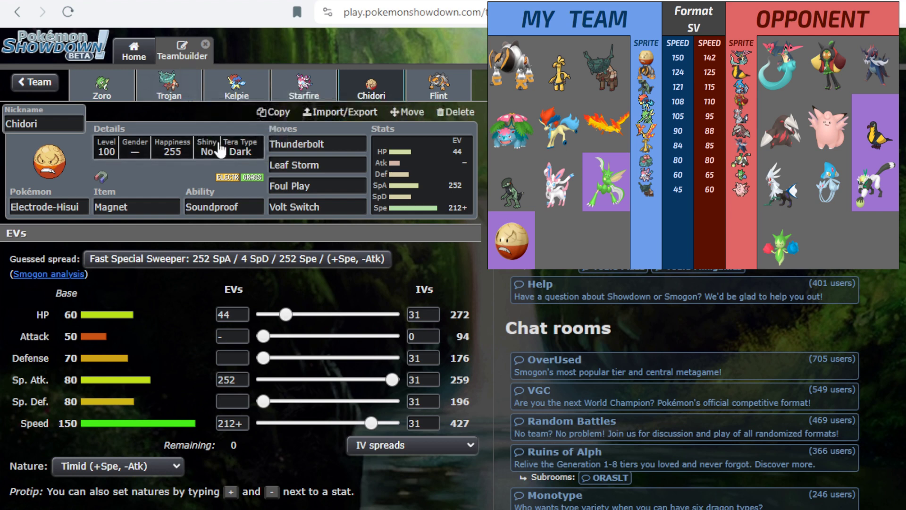
Set Chidori to shiny and review its item and ability before returning to its EV spread
left_click(127, 180)
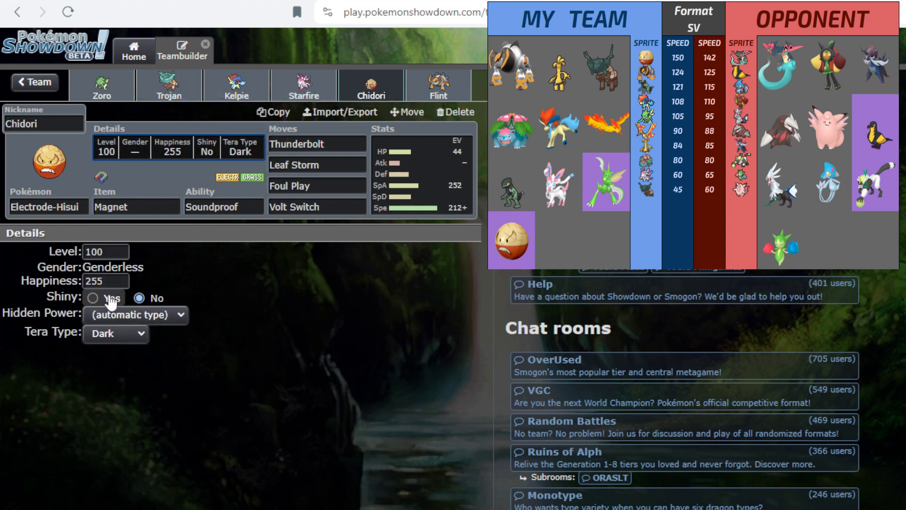
left_click(105, 298)
left_click(169, 205)
key("Tab")
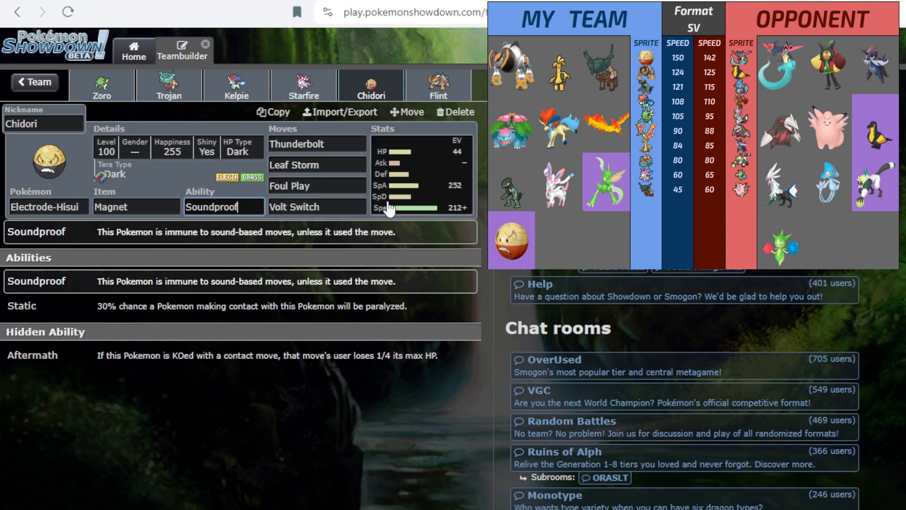
left_click(397, 180)
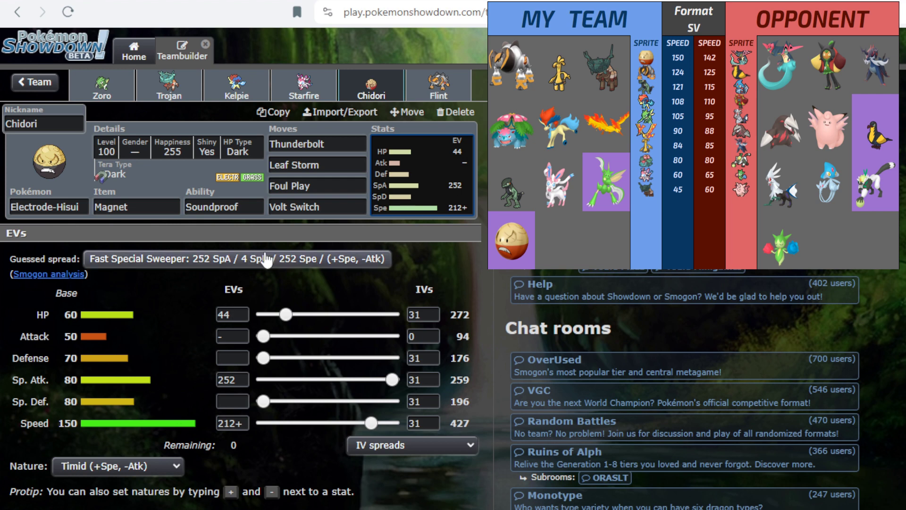
Recheck Chidori's shiny setting, then move on to Flint the Iron Boulder's set
left_click(177, 148)
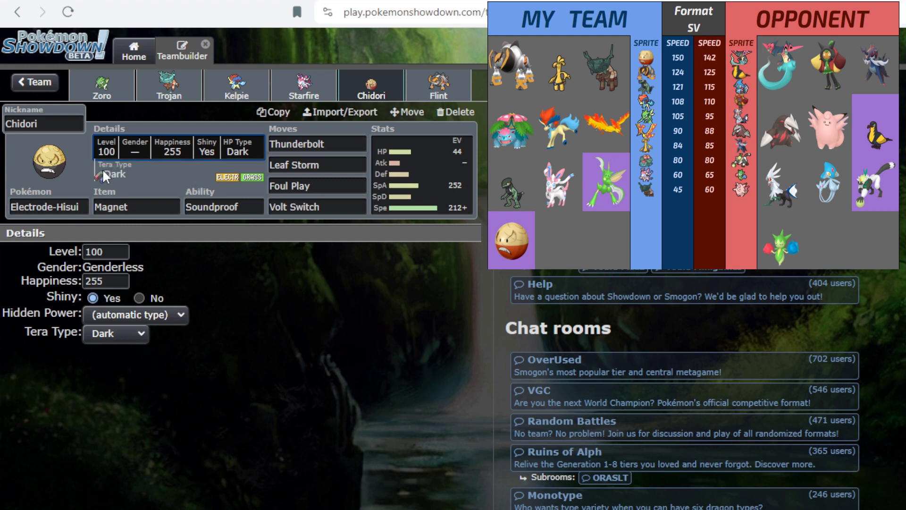
left_click(411, 177)
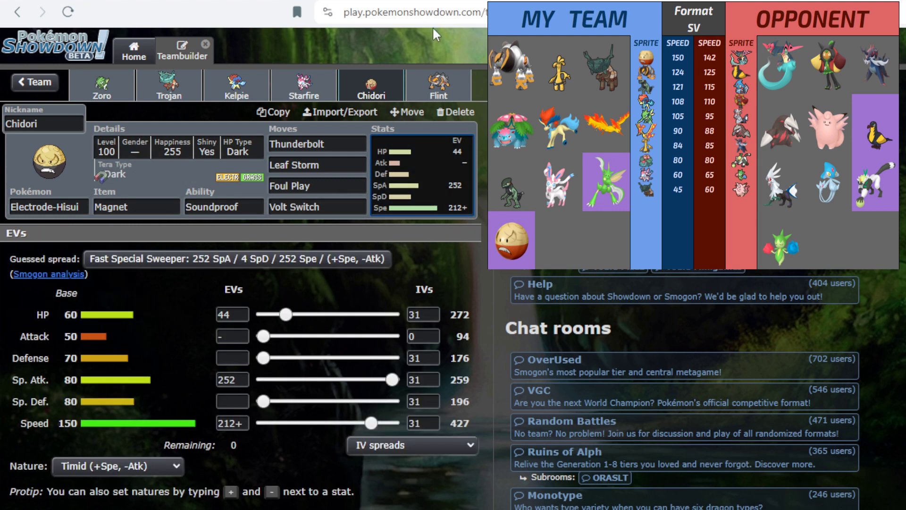
left_click(438, 85)
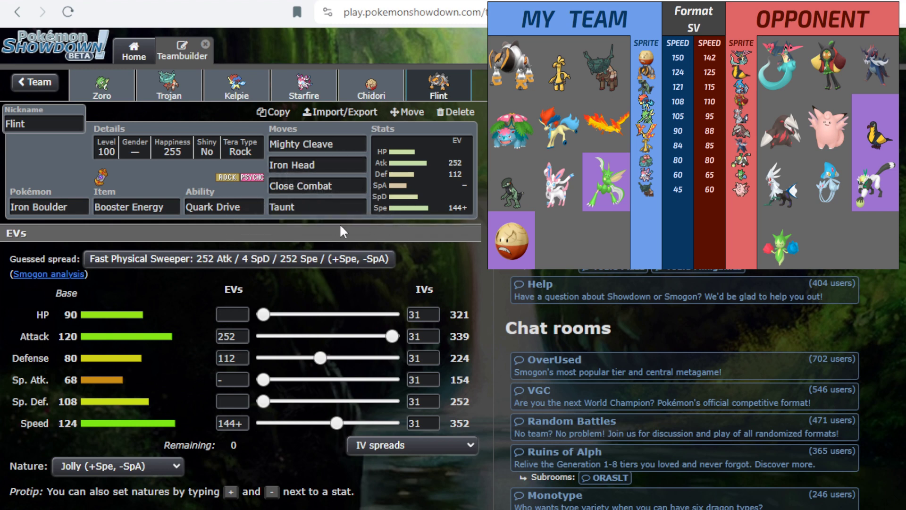
Load the custom Iron Boulder set as Pokémon 1 in the damage calculator
left_click(245, 374)
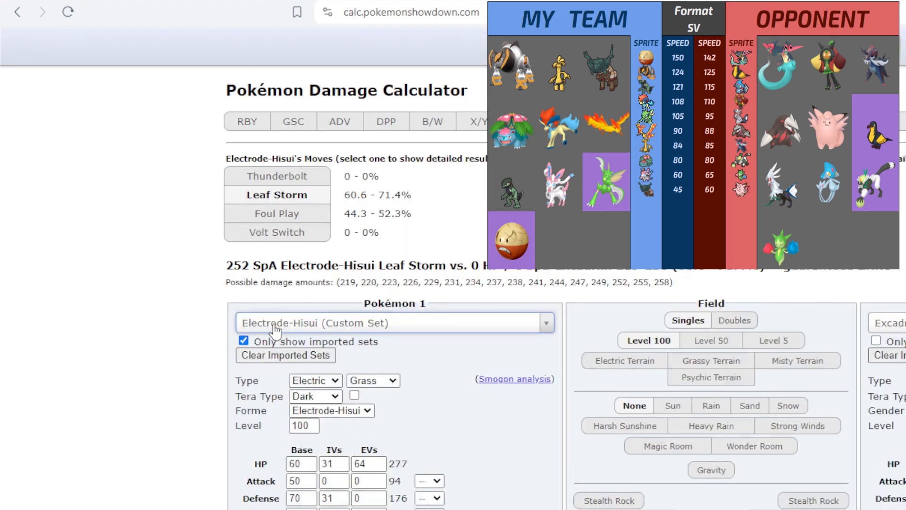
left_click(276, 323)
left_click(284, 378)
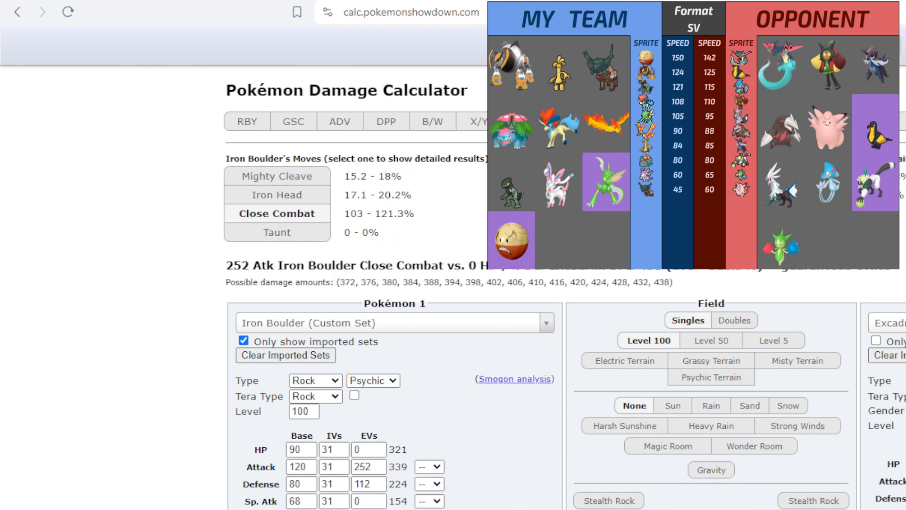
Return to Flint's set in the teambuilder and select the Taunt move slot for replacement
key("ctrl+Tab")
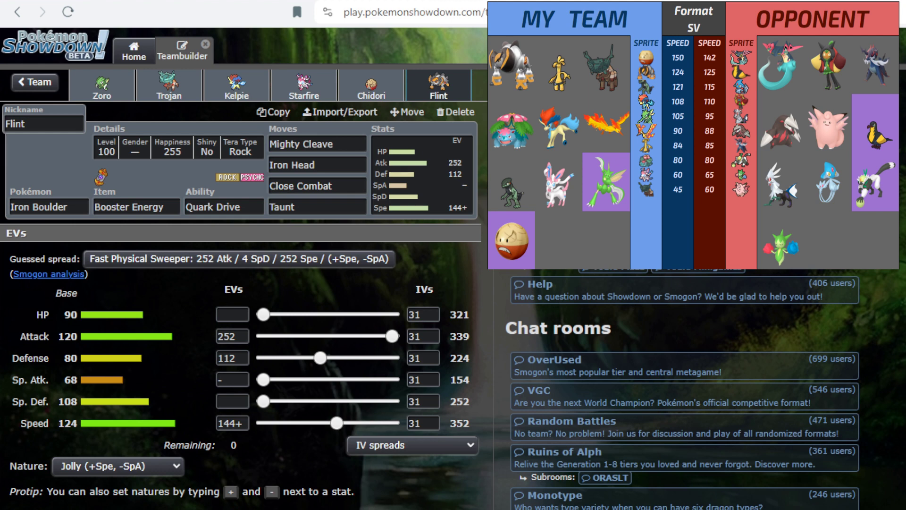
left_click(328, 205)
type("zen head")
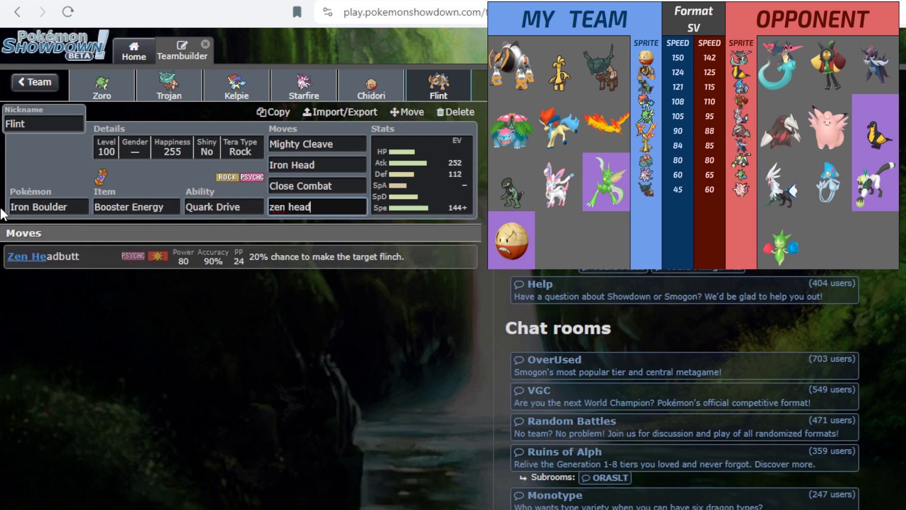
Confirm Zen Headbutt as Flint's fourth move and go to the battle page against SpiritUnion
key("Return")
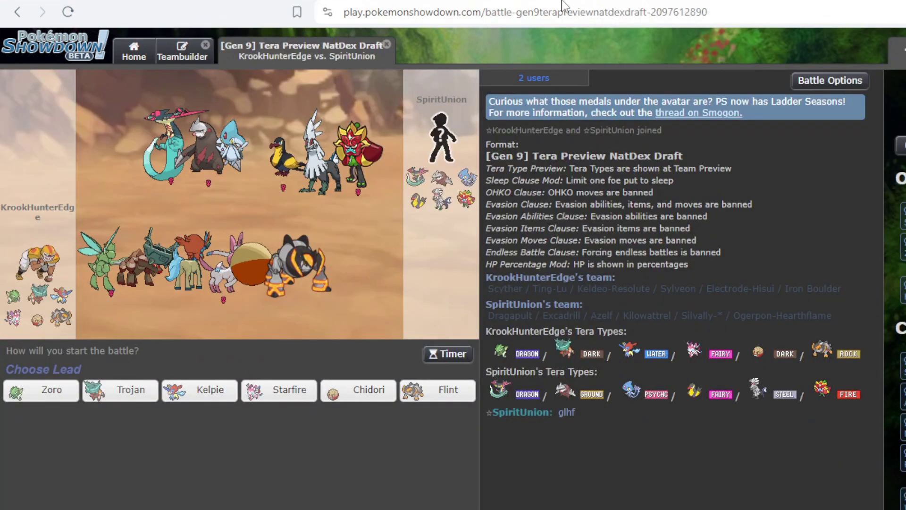
left_click(564, 19)
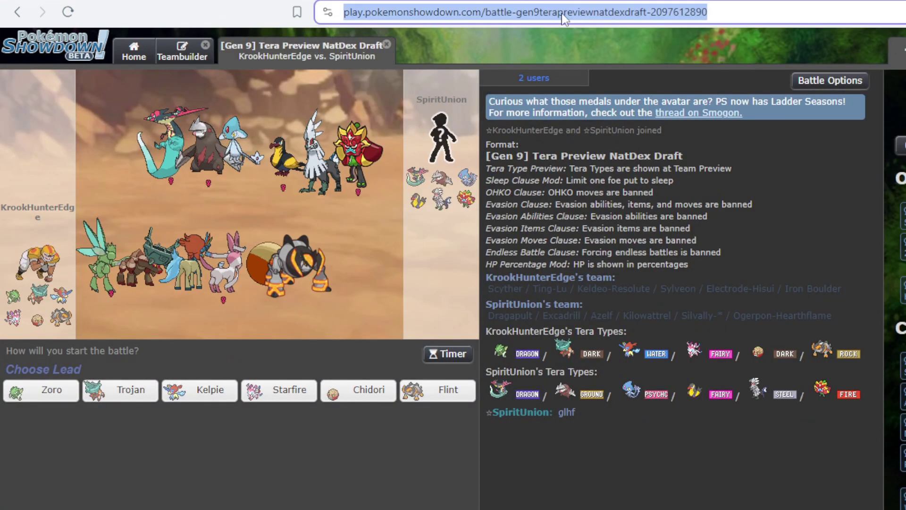
Send 'glhf!', an apology and 'VOX' in battle chat, then lead with Trojan the Ting-Lu
left_click(734, 502)
scroll(142, 262, "down", 3)
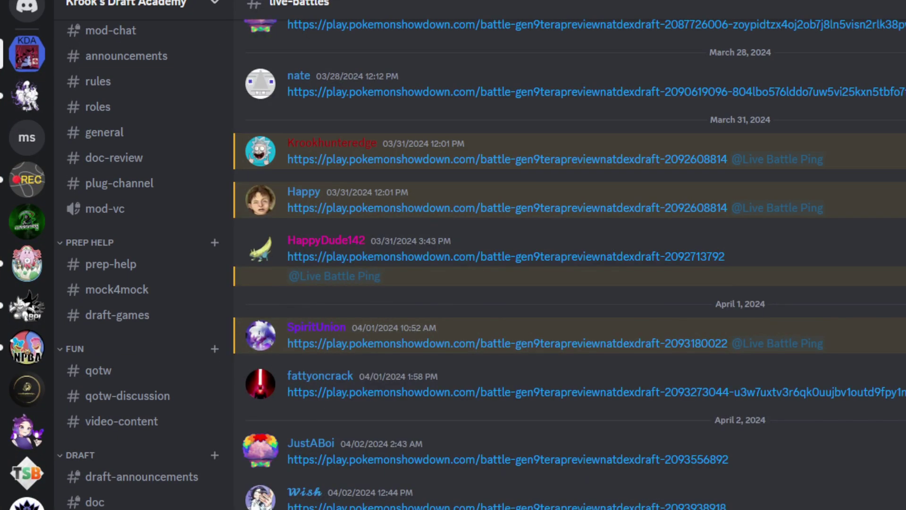
scroll(570, 269, "down", 2)
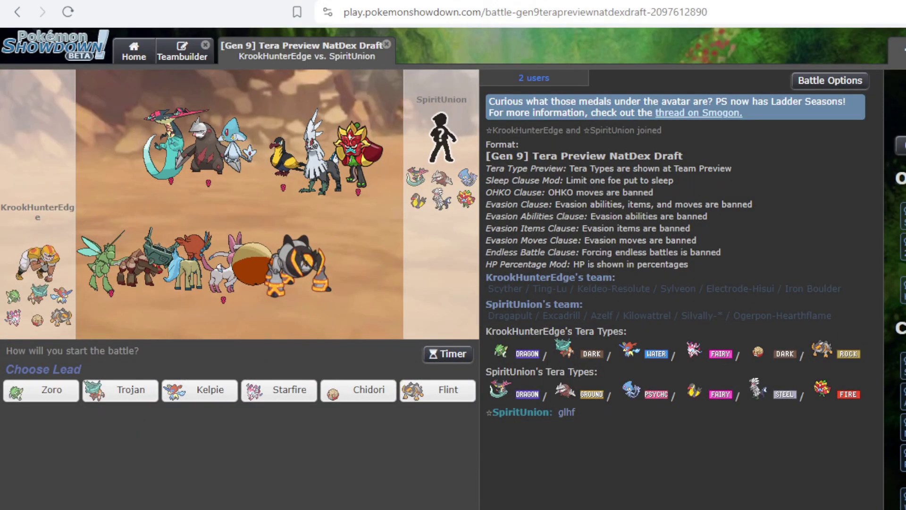
type("glhf!")
key("Return")
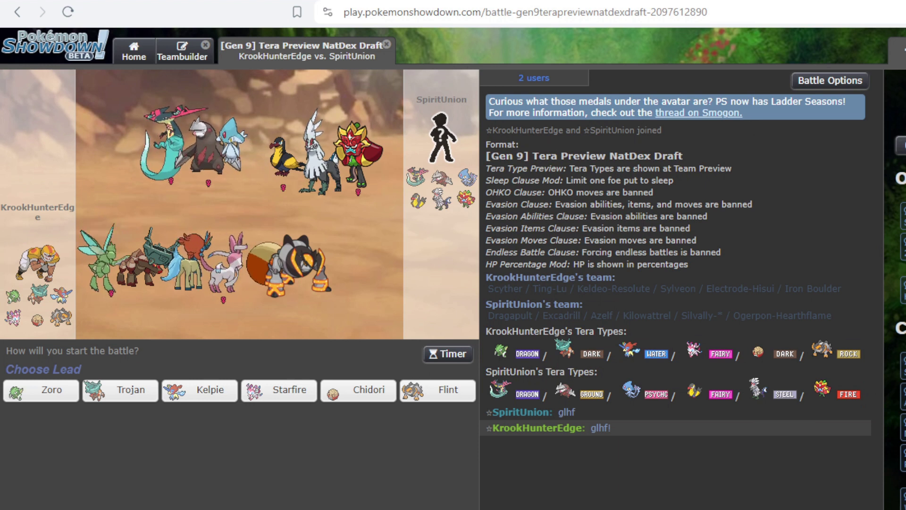
key("Return")
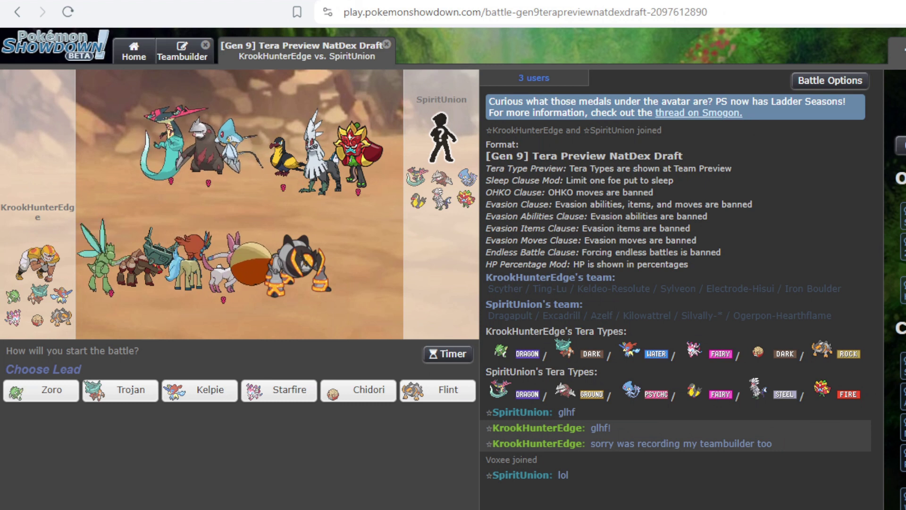
type("VOX")
key("Return")
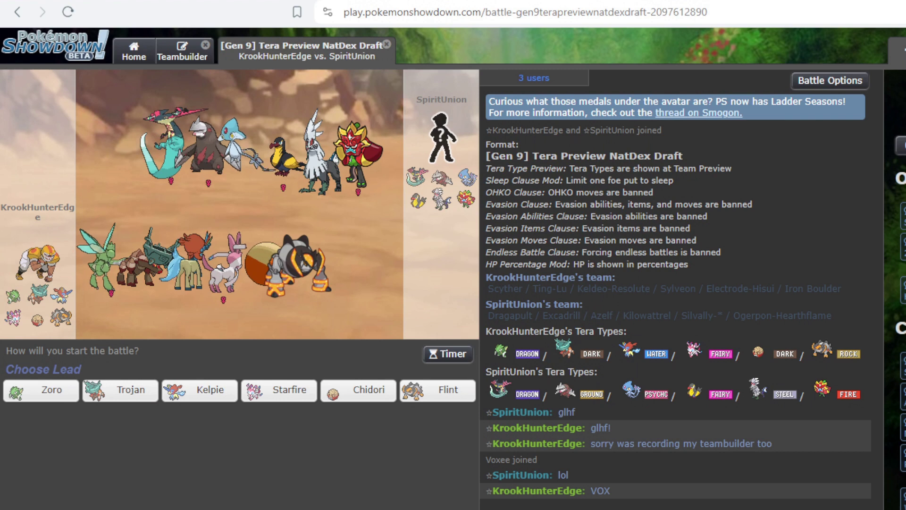
left_click(131, 389)
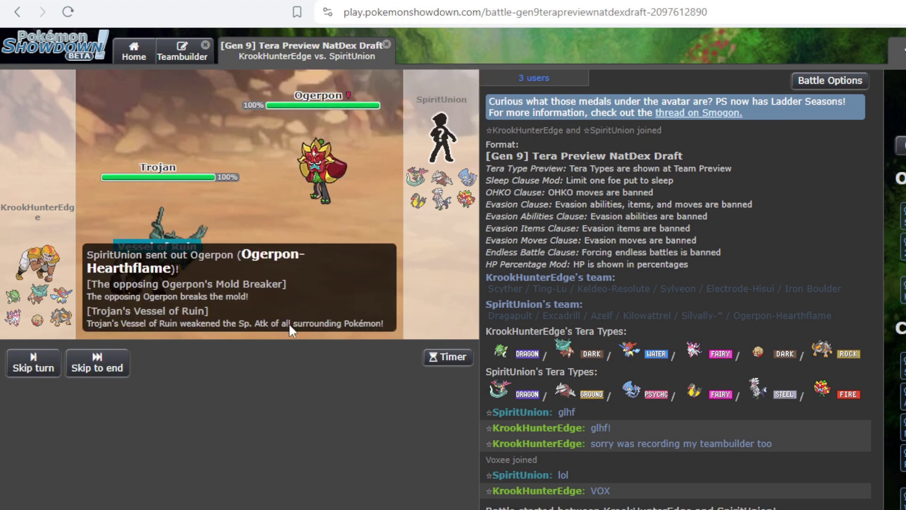
Bring up the damage calculator after the battle starts against Ogerpon
key("ctrl+Tab")
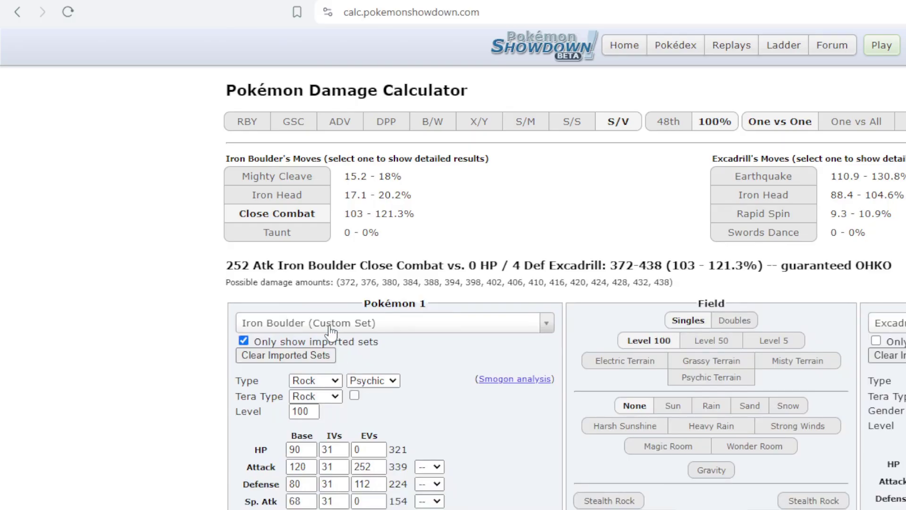
Clear the previously imported custom sets in the calculator and reload the page
key("ctrl+Tab")
key("ctrl+Tab")
left_click(272, 355)
left_click(806, 114)
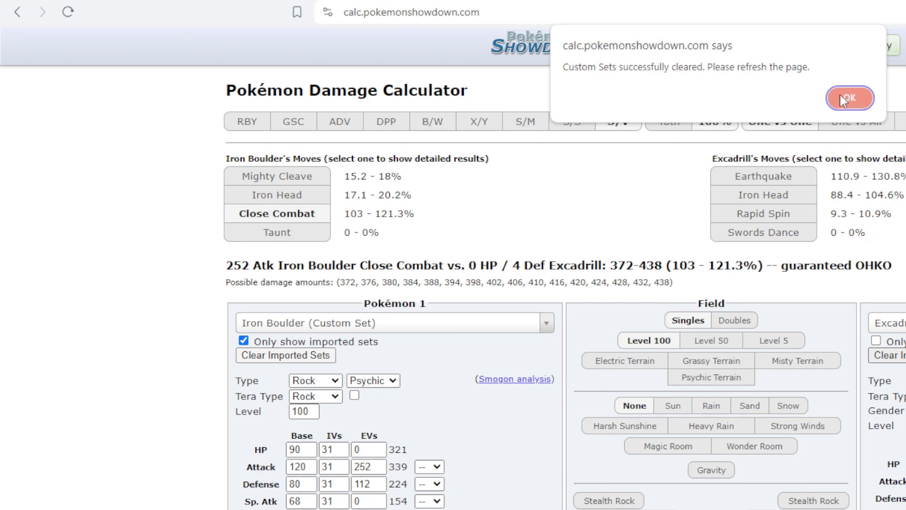
left_click(844, 106)
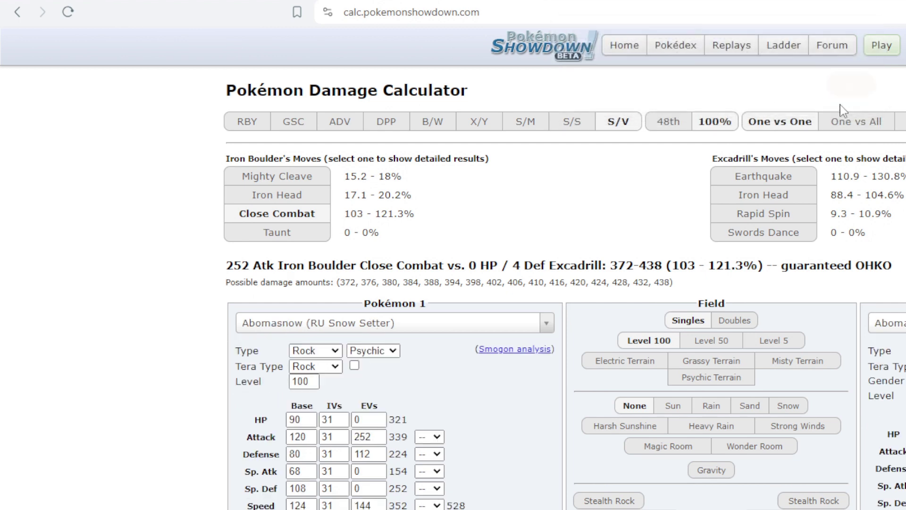
left_click(69, 13)
Copy the team text from the teambuilder and import the six sets into the calculator
key("ctrl+Tab")
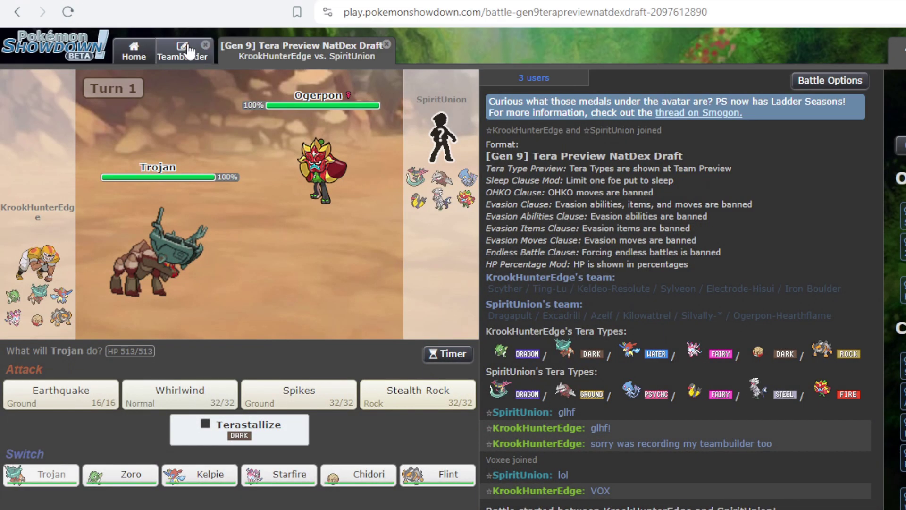
left_click(187, 52)
scroll(99, 453, "down", 3)
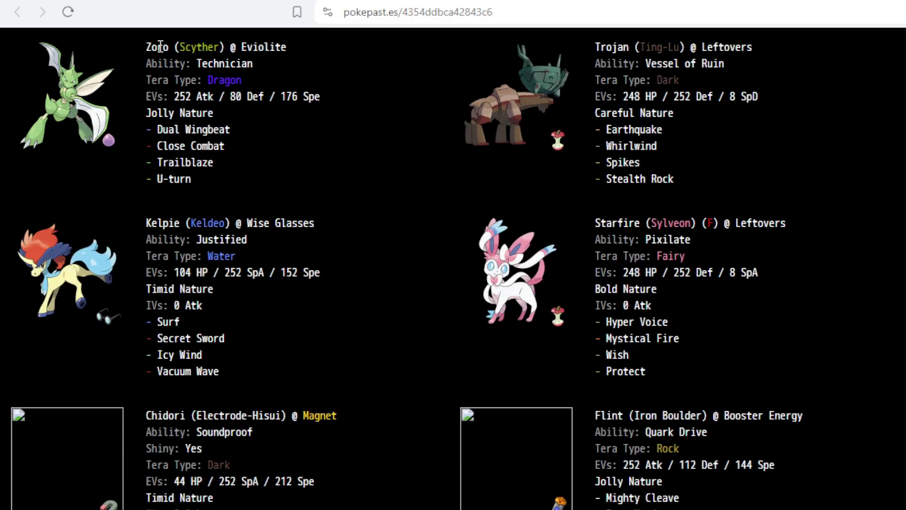
left_click_drag(160, 47, 835, 503)
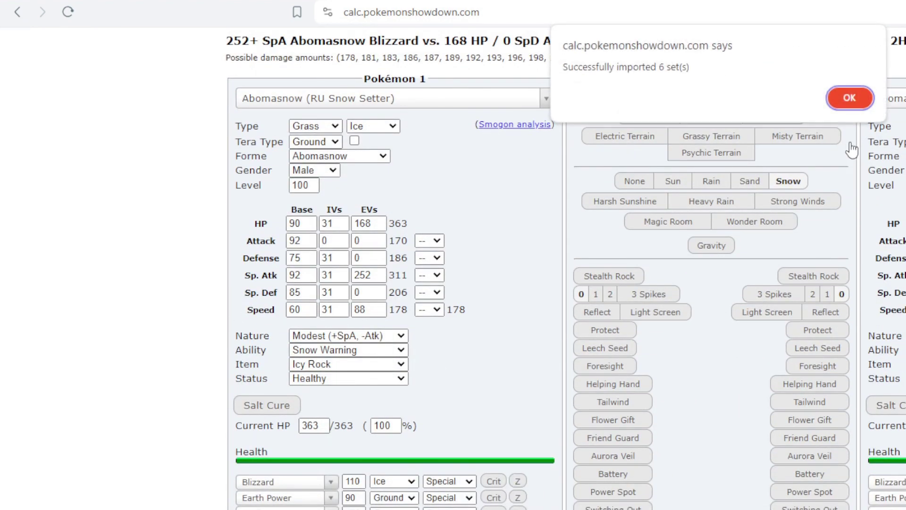
left_click(850, 98)
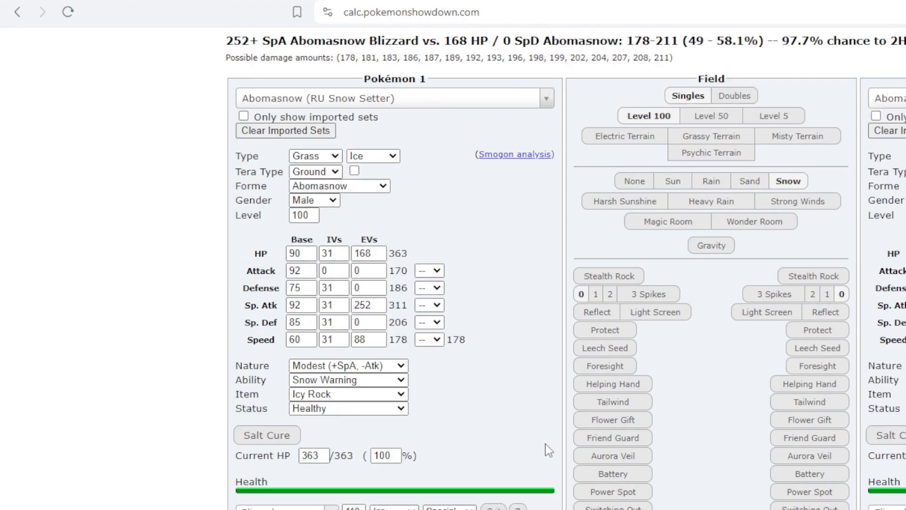
scroll(544, 448, "up", 2)
Set Ting-Lu (Trojan) as Pokémon 1 and Ogerpon-Hearthflame as the opposing Pokémon 2
left_click(257, 250)
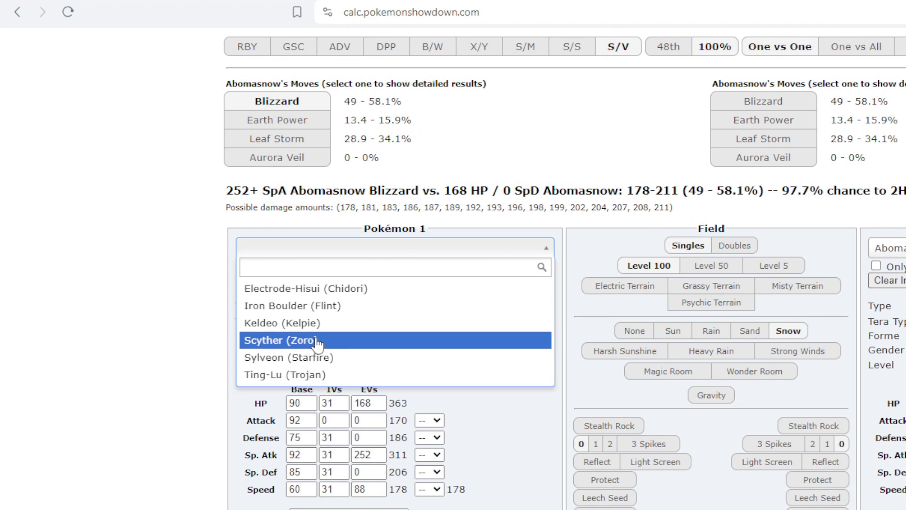
left_click(314, 374)
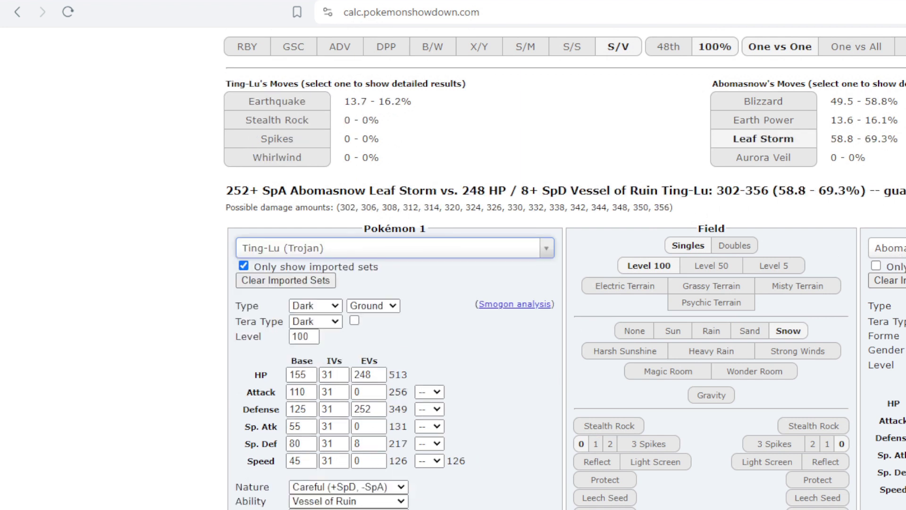
left_click(887, 248)
type("ogerp")
key("Return")
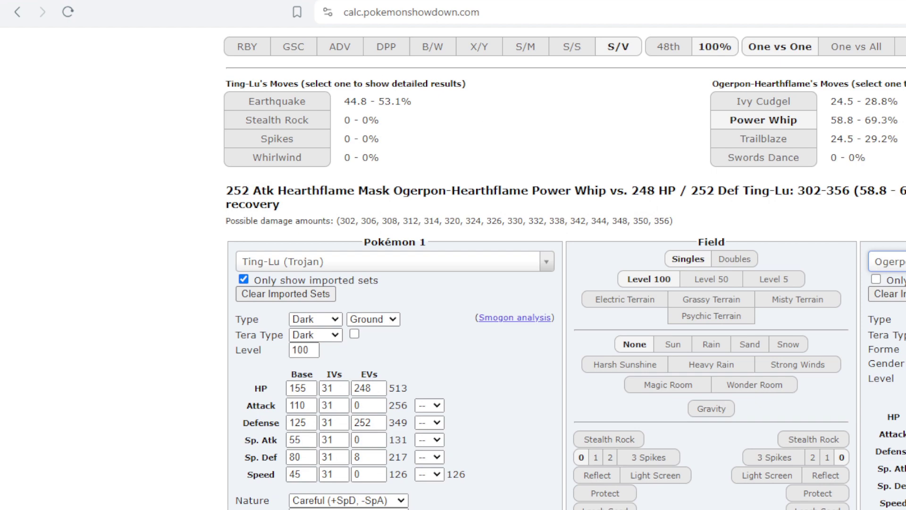
key("ctrl+Tab")
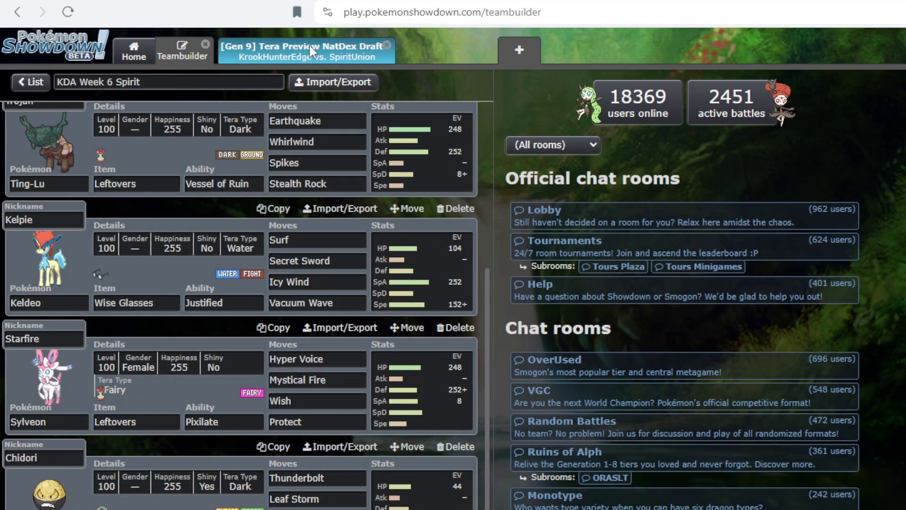
In the battle room, have Trojan choose Whirlwind and then hit Ogerpon with Earthquake
left_click(309, 43)
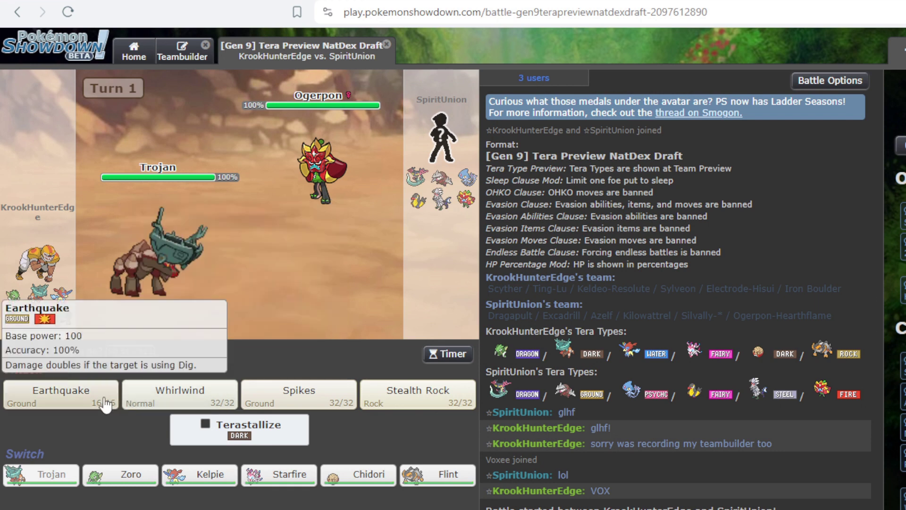
mouse_move(180, 396)
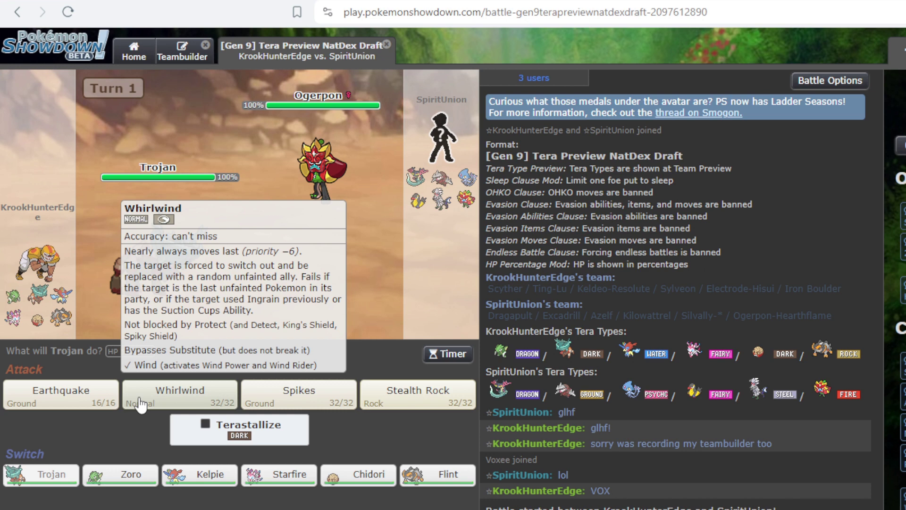
left_click(139, 400)
left_click(113, 368)
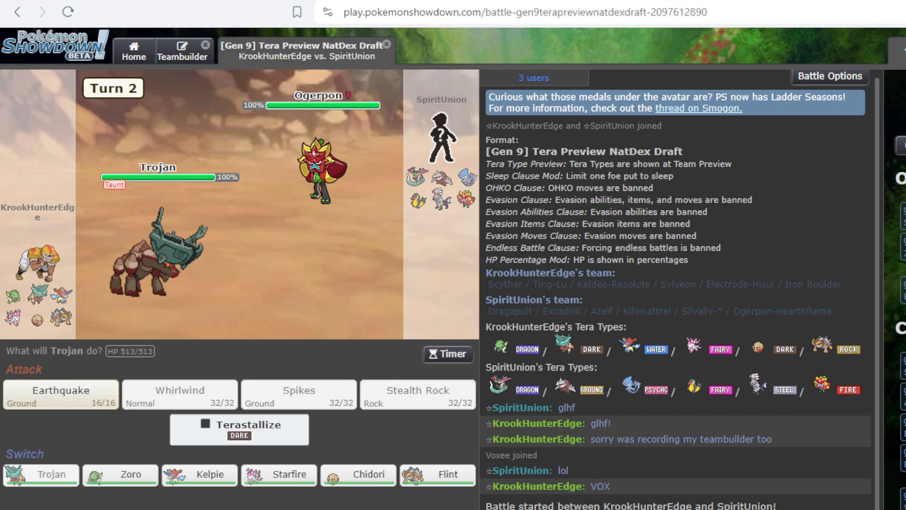
mouse_move(61, 394)
left_click(44, 393)
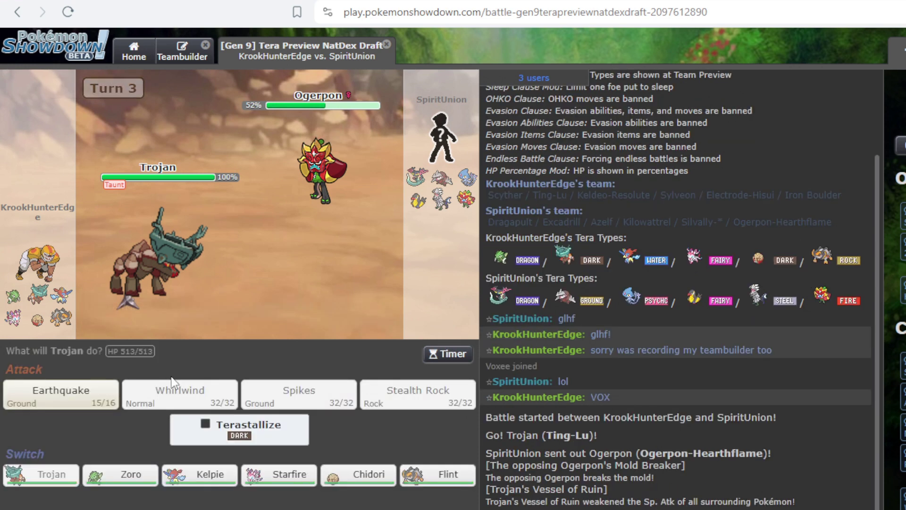
mouse_move(120, 474)
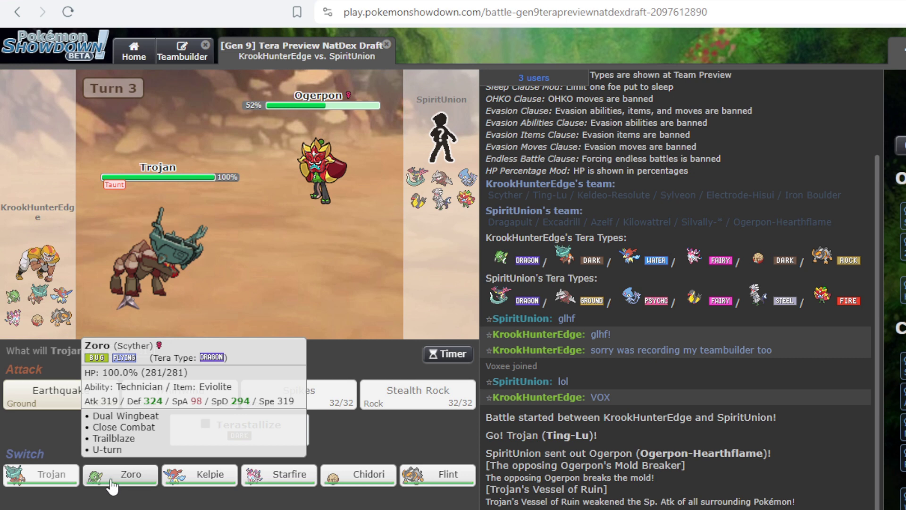
Switch Zoro in for Trojan, terastallize to Dragon with Trailblaze, then pick Dual Wingbeat
left_click(112, 486)
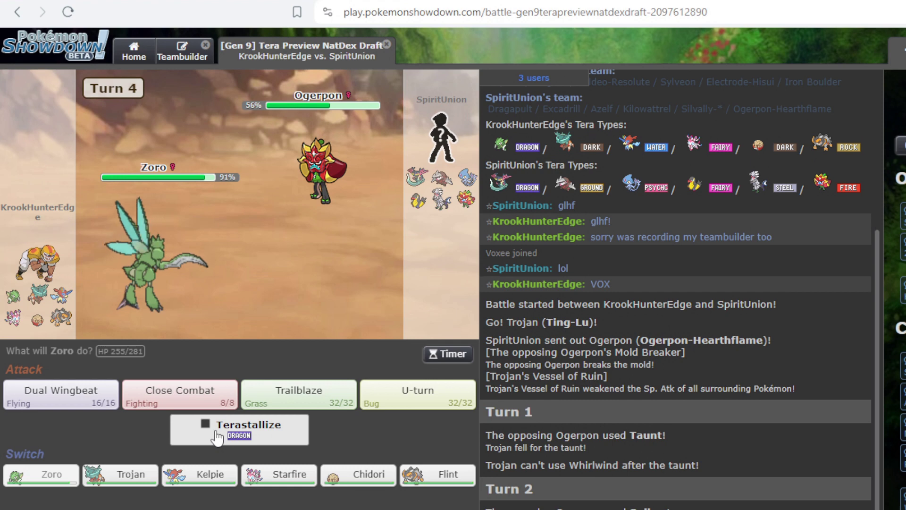
left_click(215, 433)
mouse_move(300, 395)
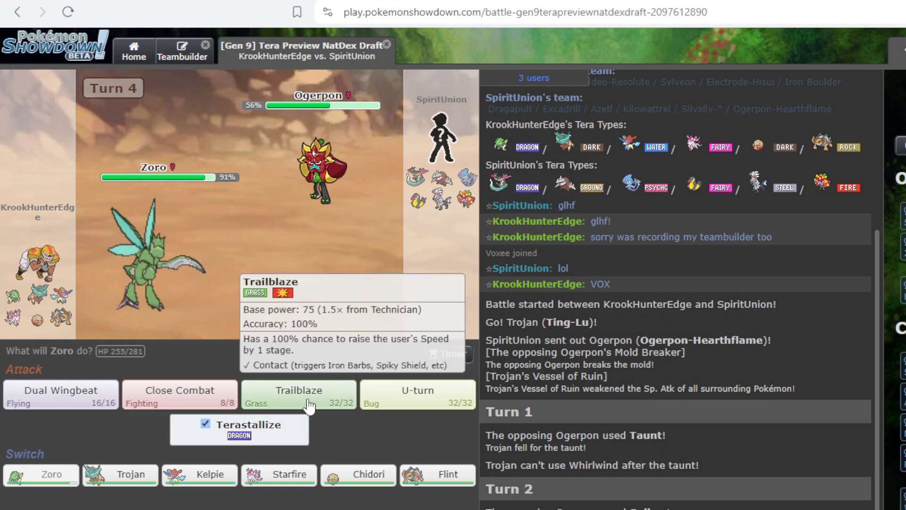
left_click(308, 403)
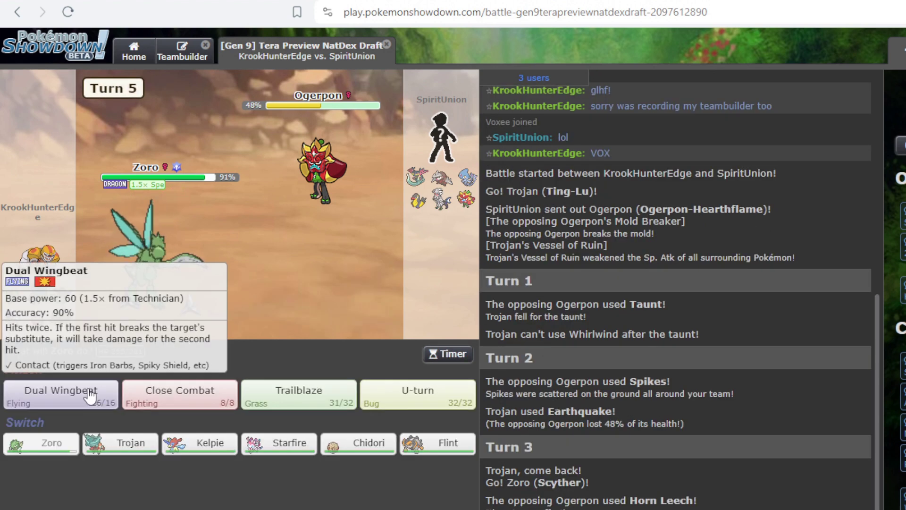
left_click(83, 395)
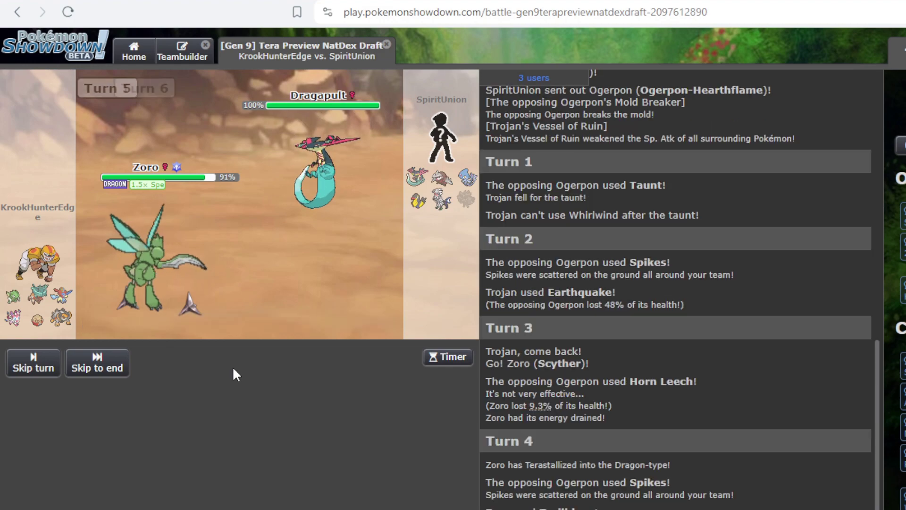
After Ogerpon faints to Dual Wingbeat, switch to the damage calculator tab
key("ctrl+Tab")
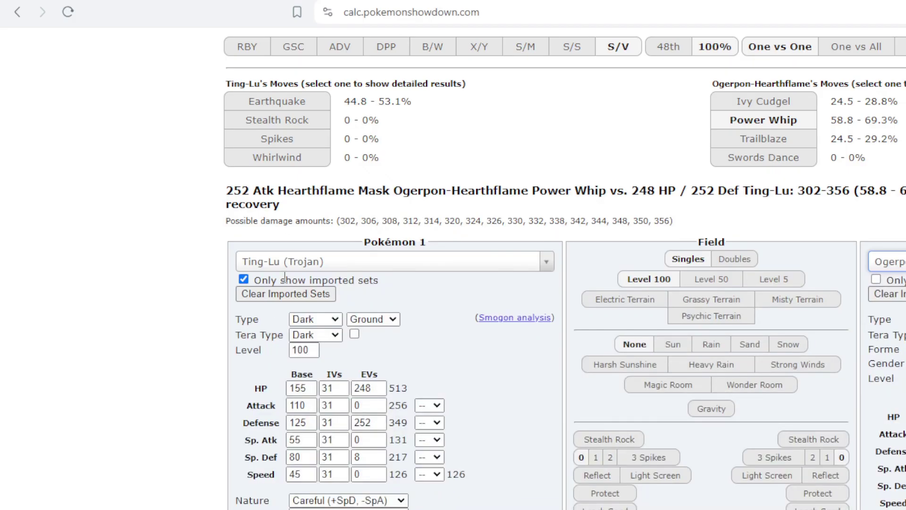
Set Dragon-tera Scyther (Zoro) as Pokémon 1 against the Dragapult set as Pokémon 2
left_click(294, 261)
left_click(299, 355)
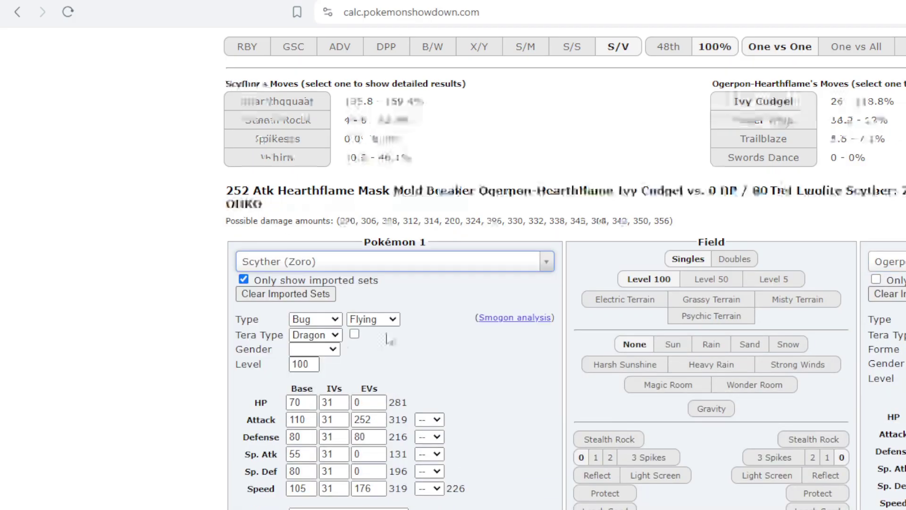
left_click(354, 333)
left_click(885, 261)
type("dra")
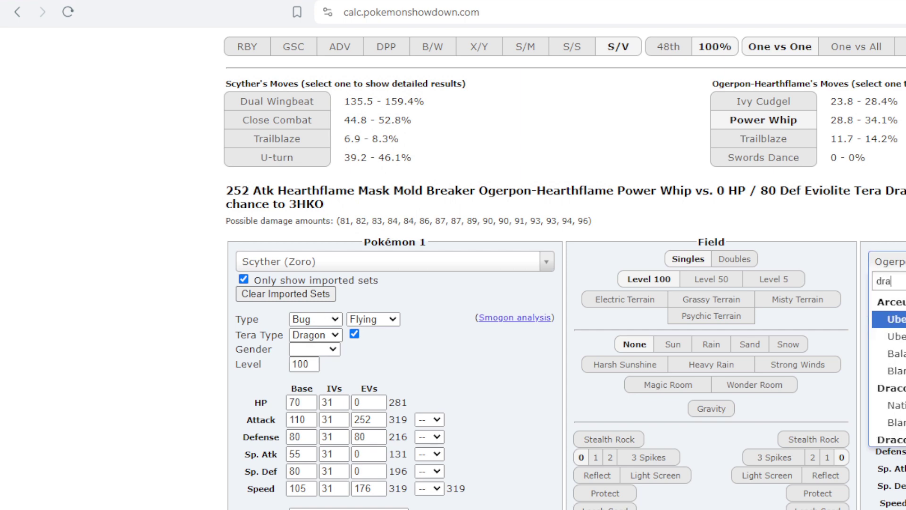
type("gap")
key("Return")
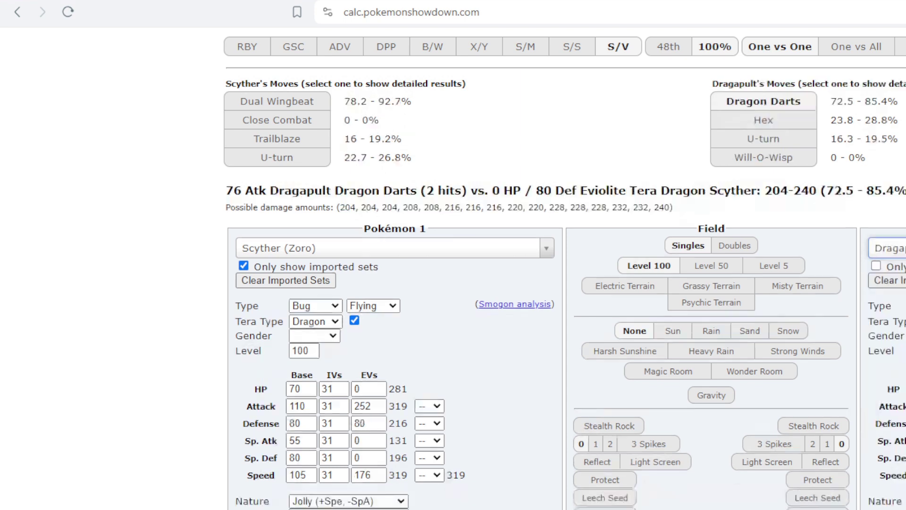
Pick Zoro's turn-6 move, send Trojan in after Zoro faints, and lock in Stealth Rock instead of Spikes
key("ctrl+Tab")
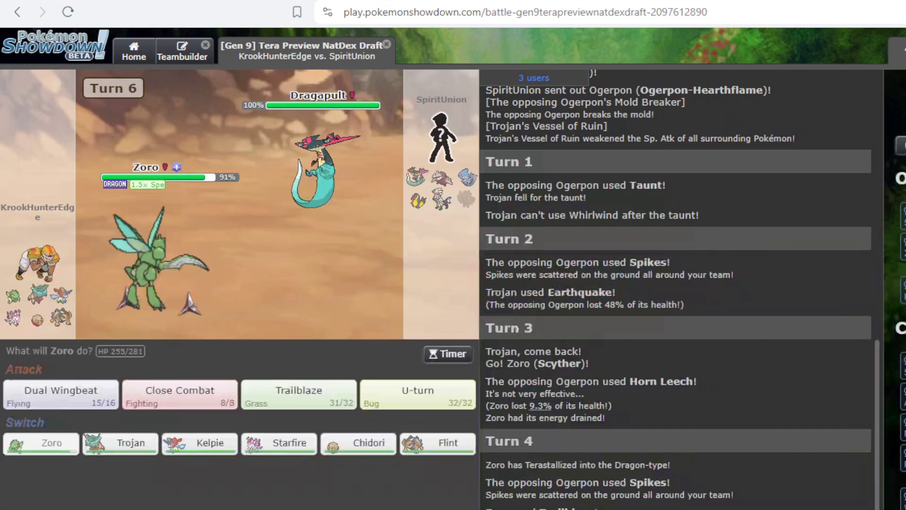
left_click(416, 398)
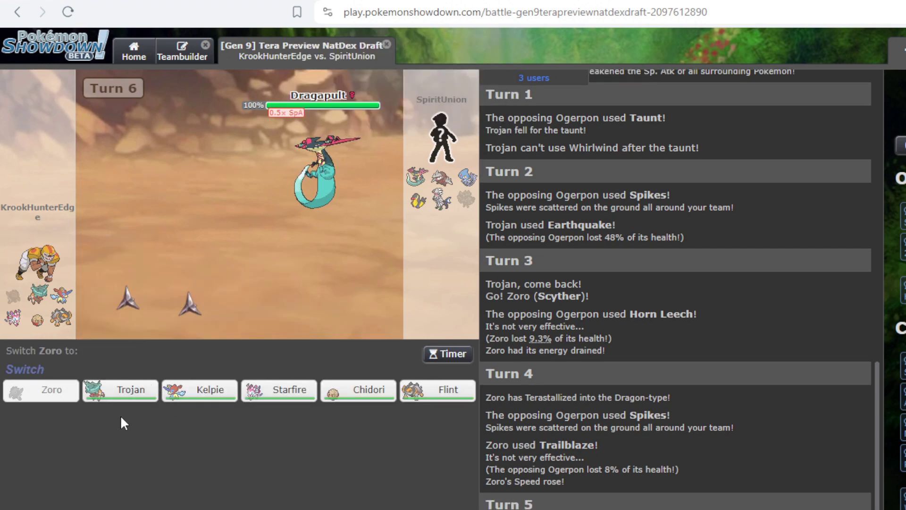
left_click(123, 388)
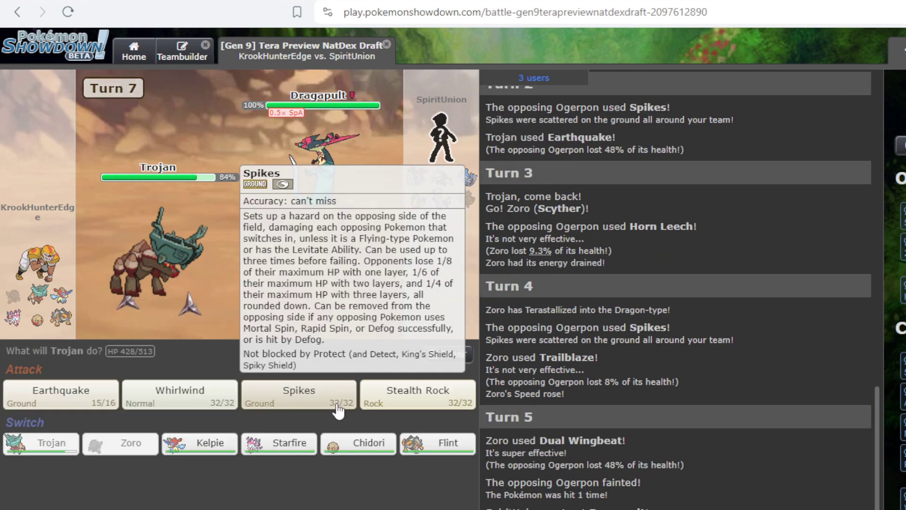
mouse_move(298, 395)
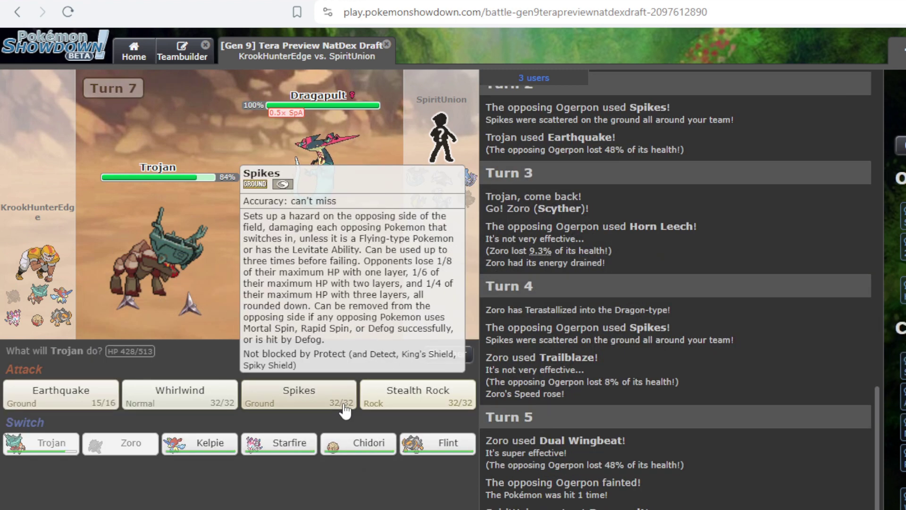
left_click(346, 411)
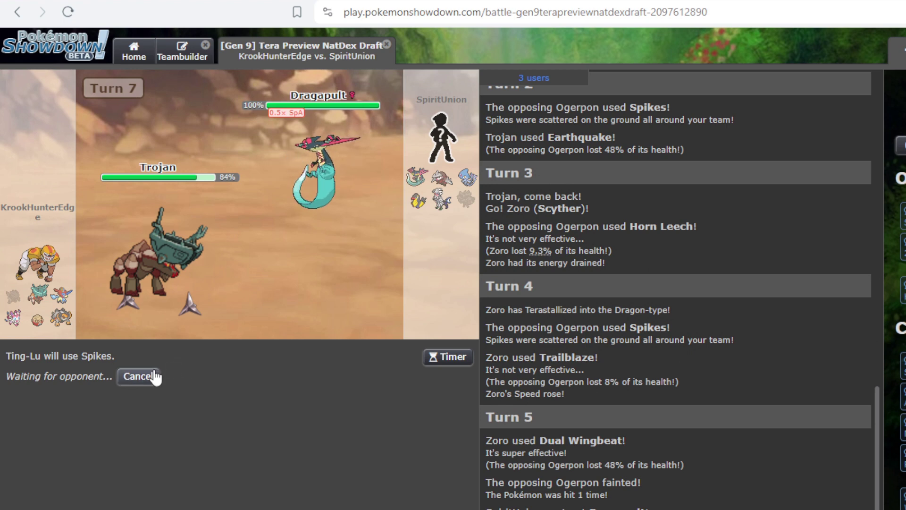
left_click(145, 376)
left_click(434, 401)
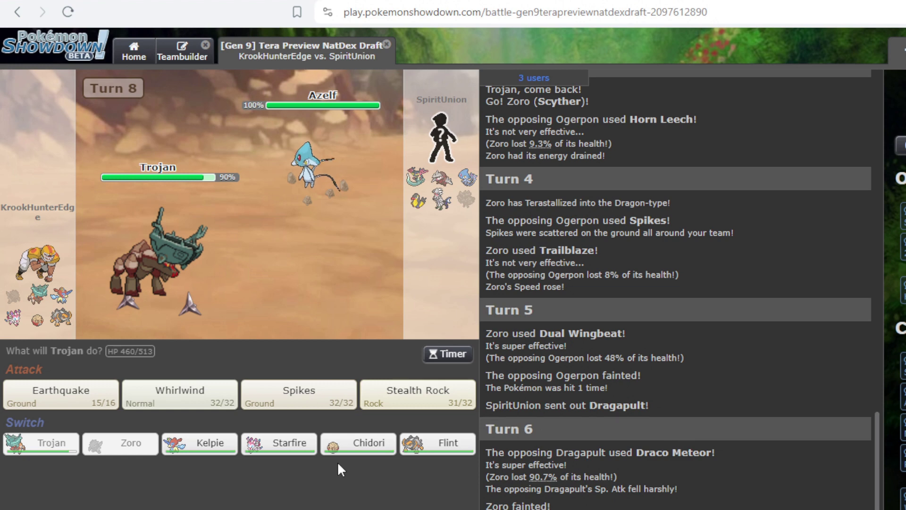
Choose Spikes for Trojan against the incoming Azelf on turn 8, then cancel the choice
left_click(333, 403)
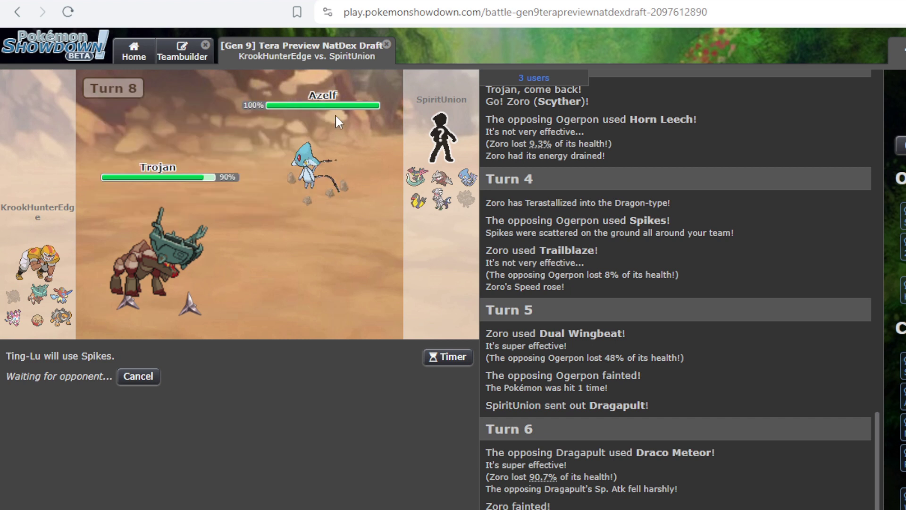
mouse_move(312, 170)
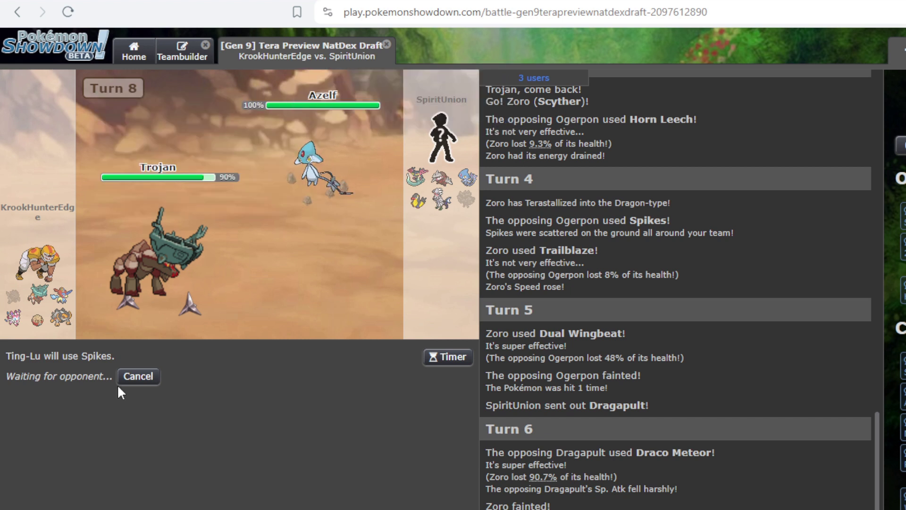
left_click(121, 381)
Set Ting-Lu (Trojan) as Pokémon 1 and the Azelf UU set as the opponent
key("ctrl+Tab")
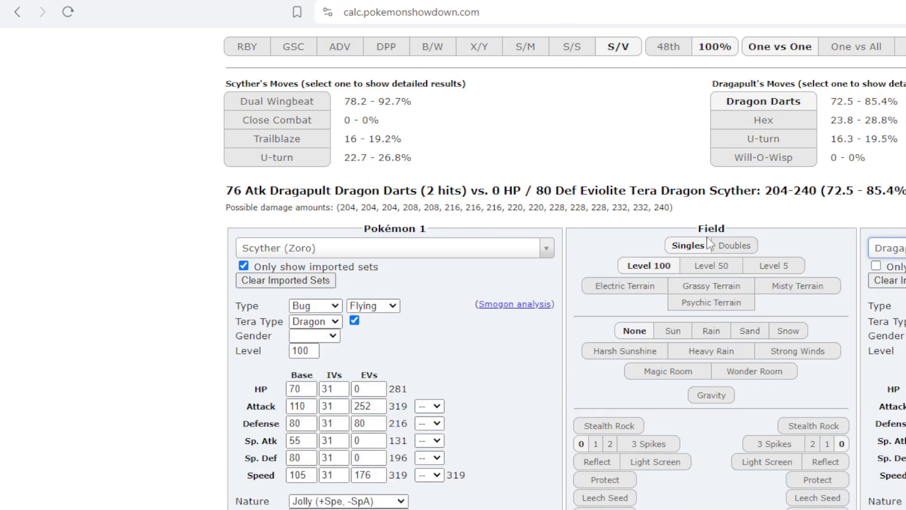
left_click(341, 246)
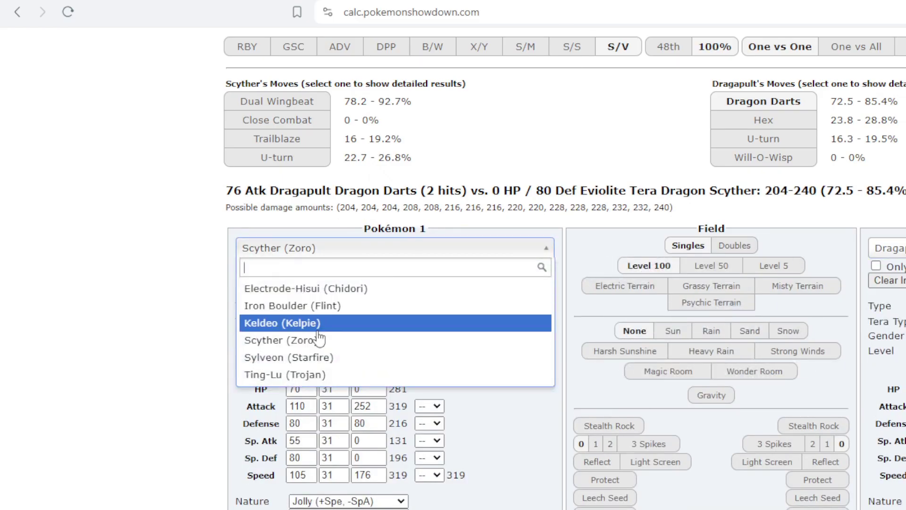
left_click(309, 374)
left_click(895, 250)
type("zael")
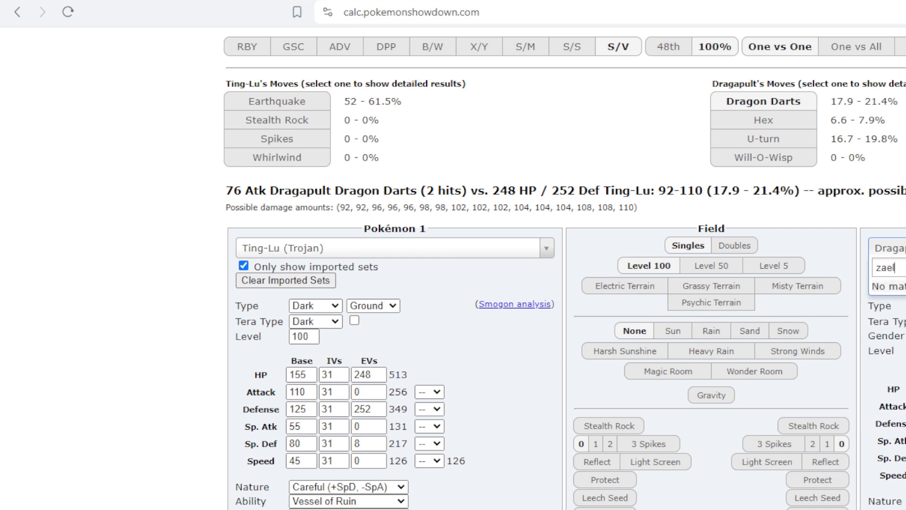
key("BackSpace")
key("BackSpace")
key("BackSpace")
type("aze")
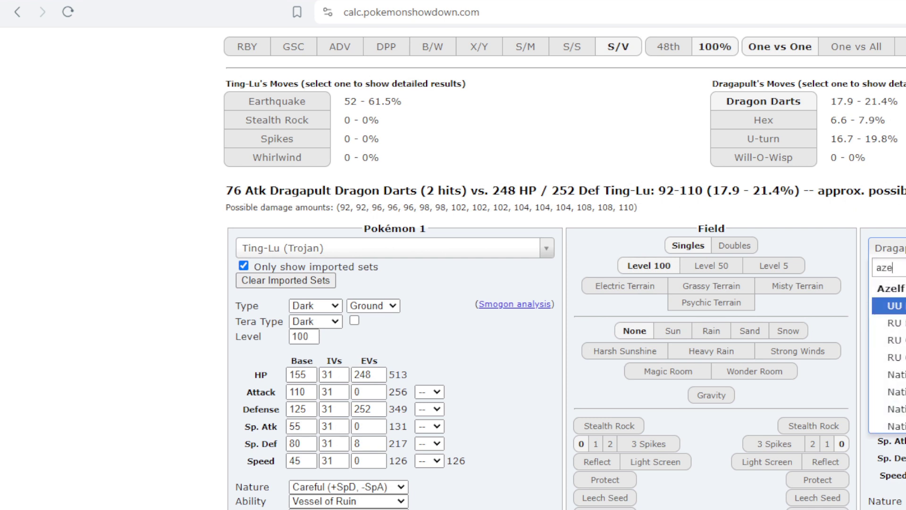
key("Return")
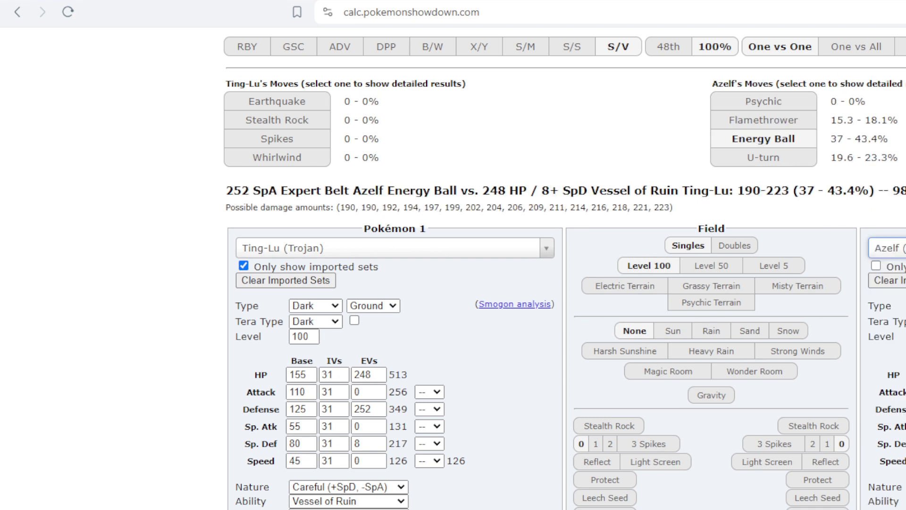
Highlight Energy Ball's 37–43.4% and U-turn's damage ranges, then give Azelf Choice Specs
left_click_drag(888, 137, 808, 154)
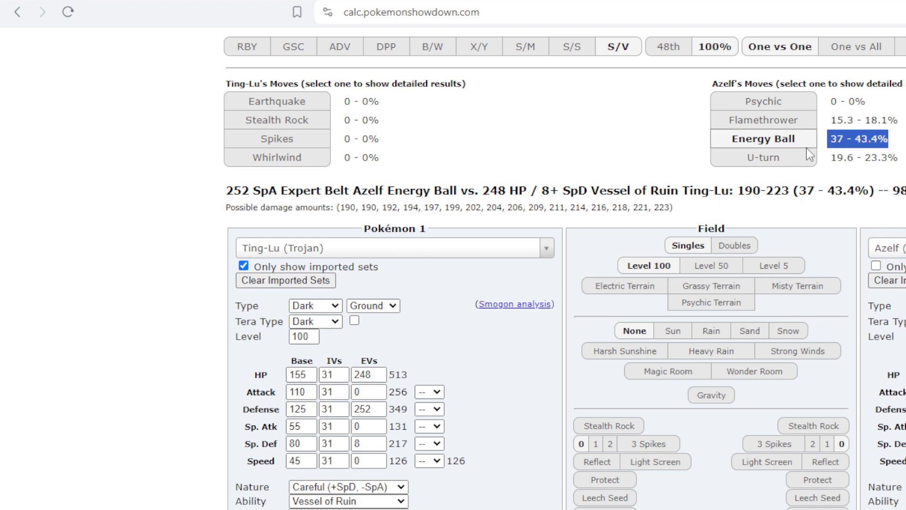
left_click_drag(896, 147, 852, 138)
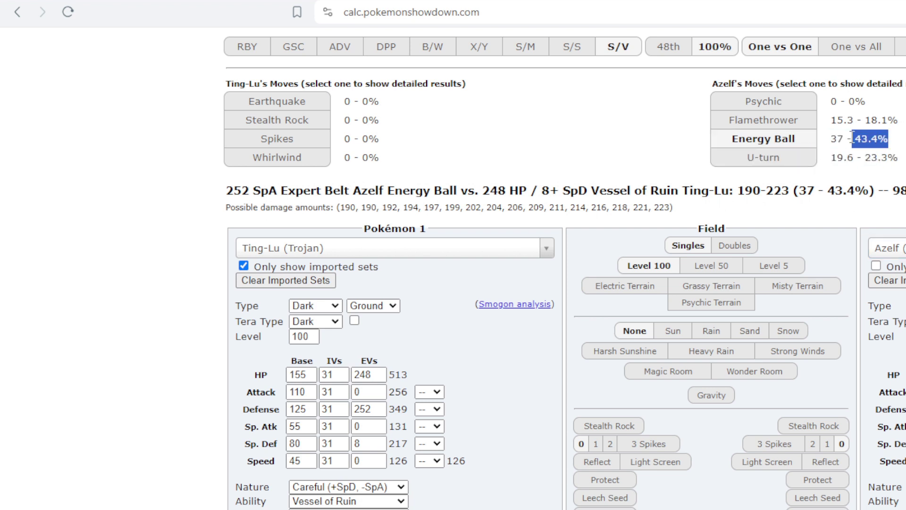
left_click_drag(747, 157, 898, 157)
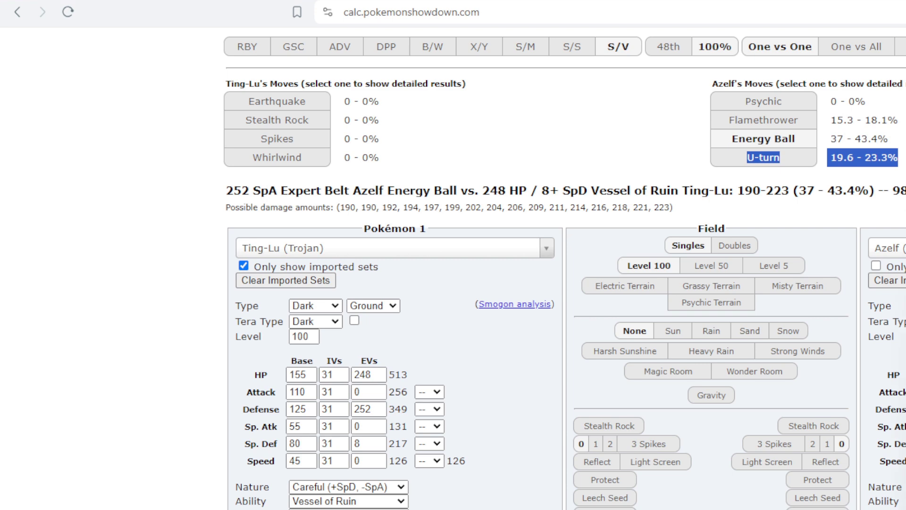
key("Return")
Have Trojan lay Spikes on turns 8, 9 and 10 until Azelf explodes and Kilowattrel comes in
key("ctrl+Tab")
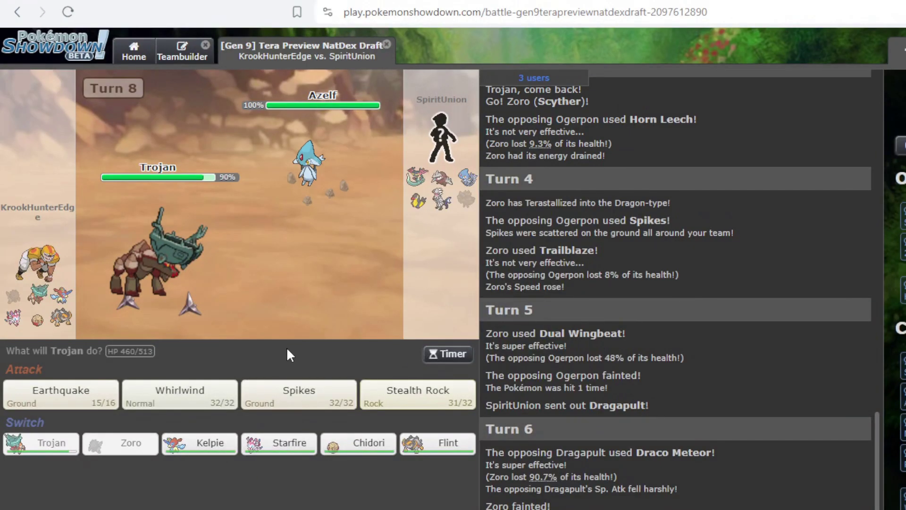
left_click(301, 390)
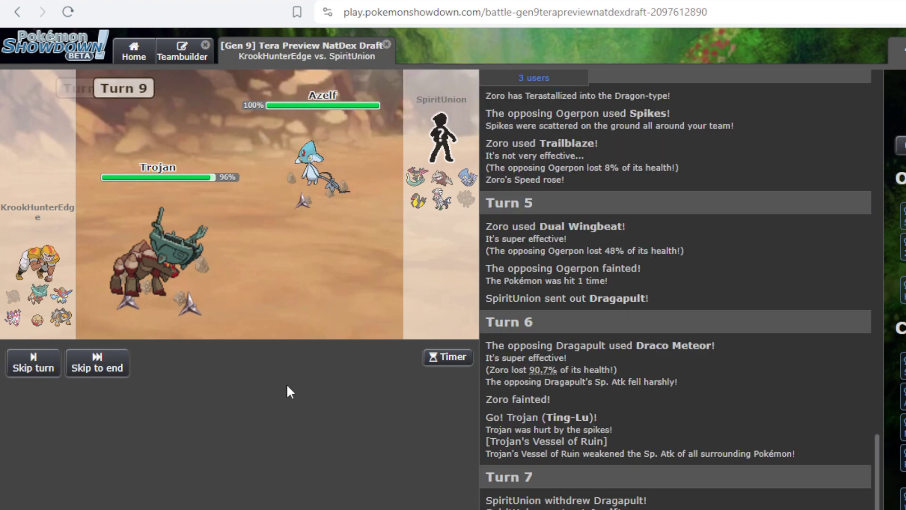
left_click(291, 385)
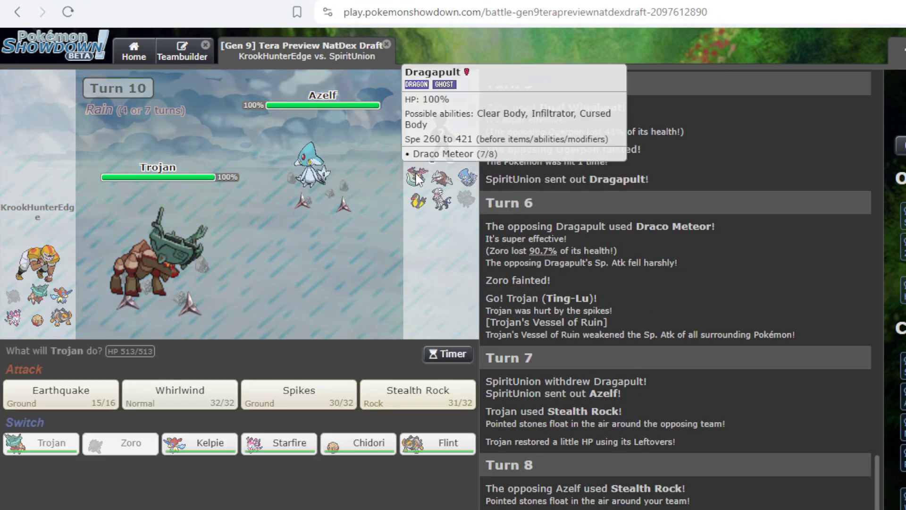
mouse_move(298, 395)
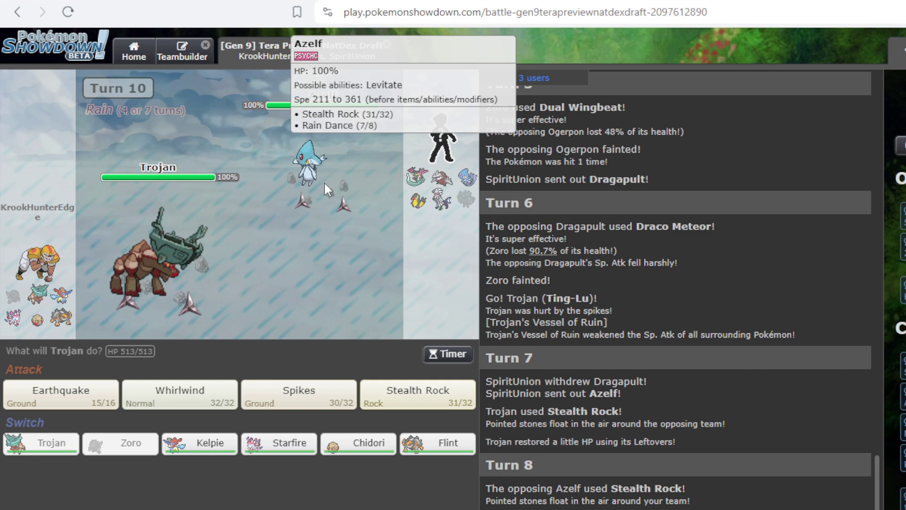
left_click(260, 394)
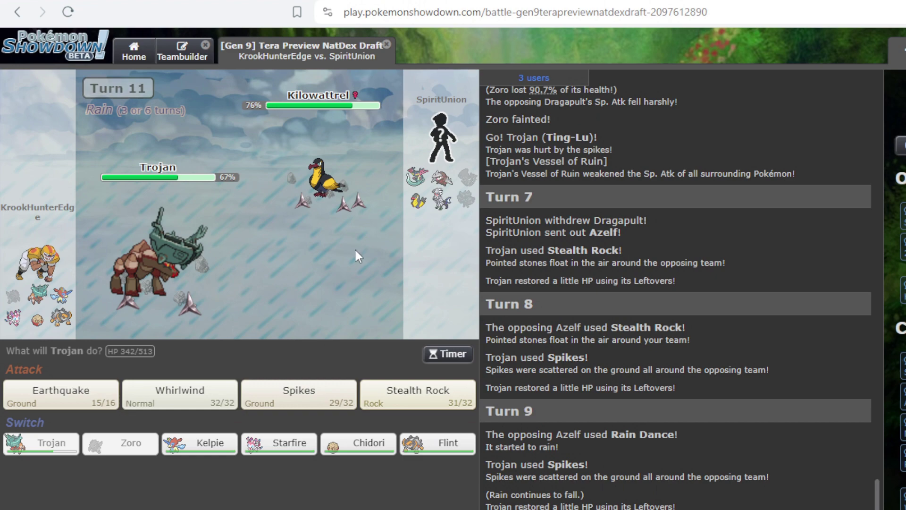
key("ctrl+Tab")
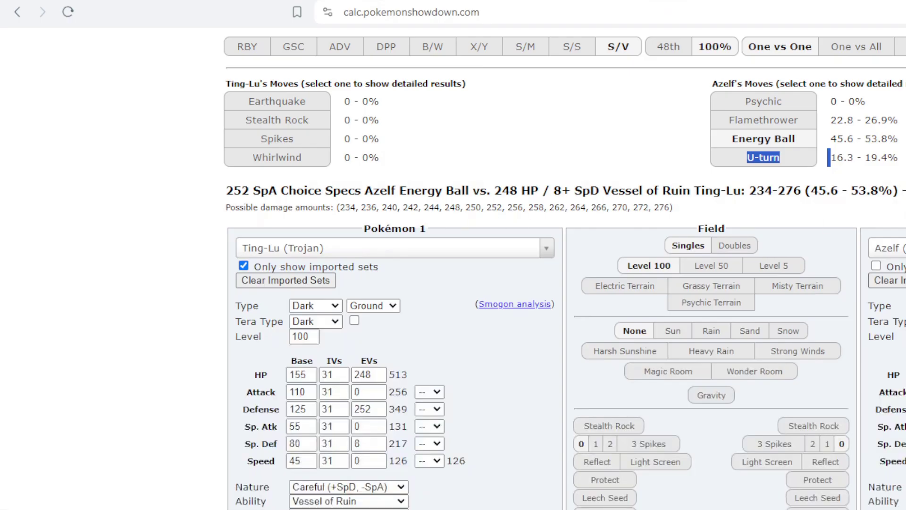
Set the Kilowattrel set as the opponent under rain against Ting-Lu
left_click(884, 247)
type("kilowa")
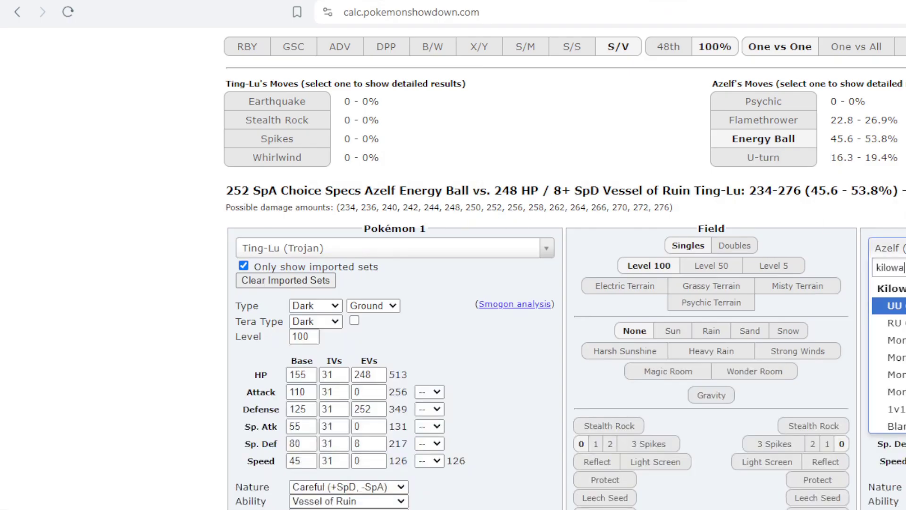
key("Return")
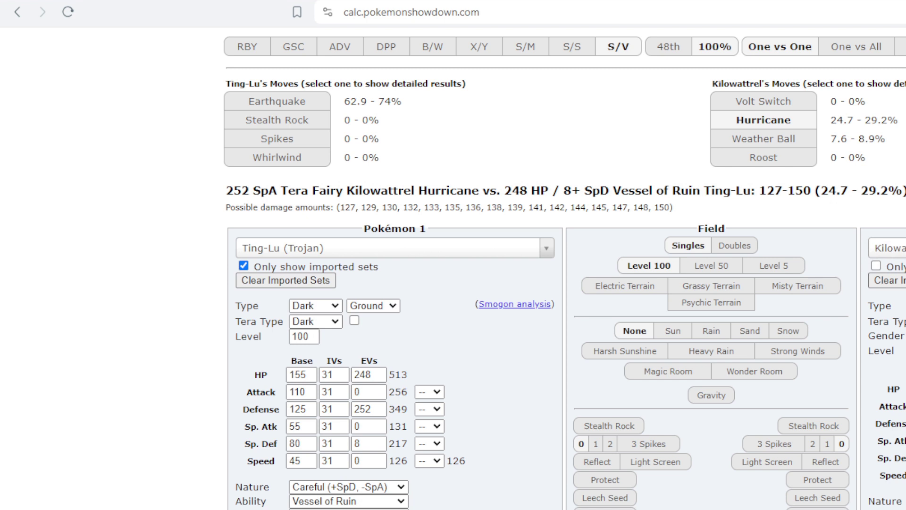
left_click(709, 330)
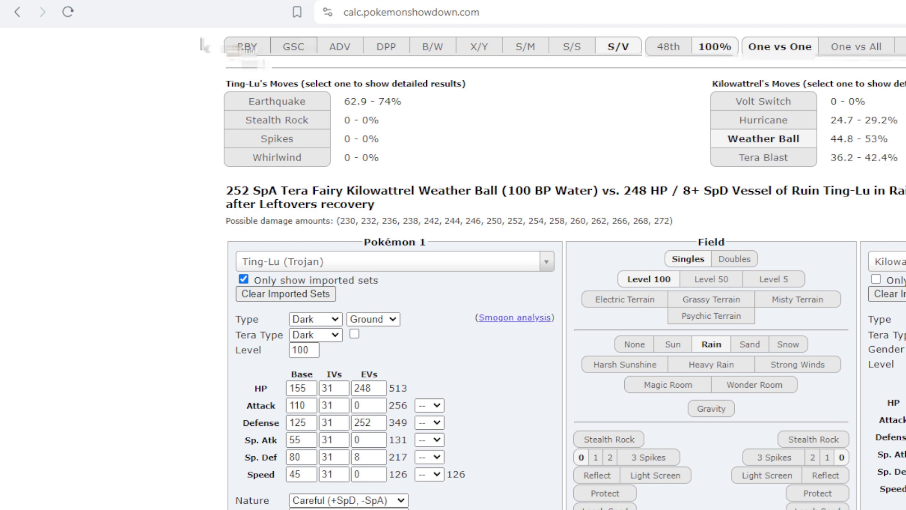
key("ctrl+Tab")
key("ctrl+Tab")
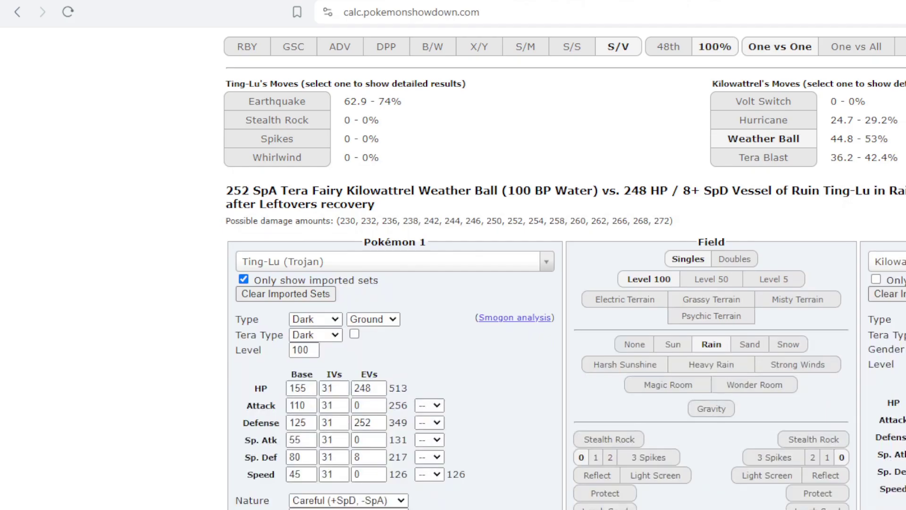
key("ctrl+Tab")
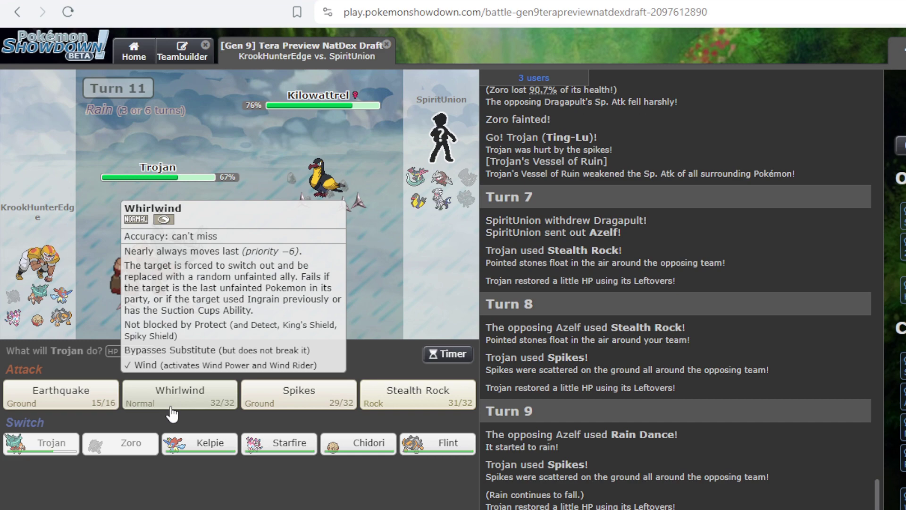
Give Kilowattrel Choice Specs as its item and check the battle between calculations
mouse_move(324, 174)
key("ctrl+Tab")
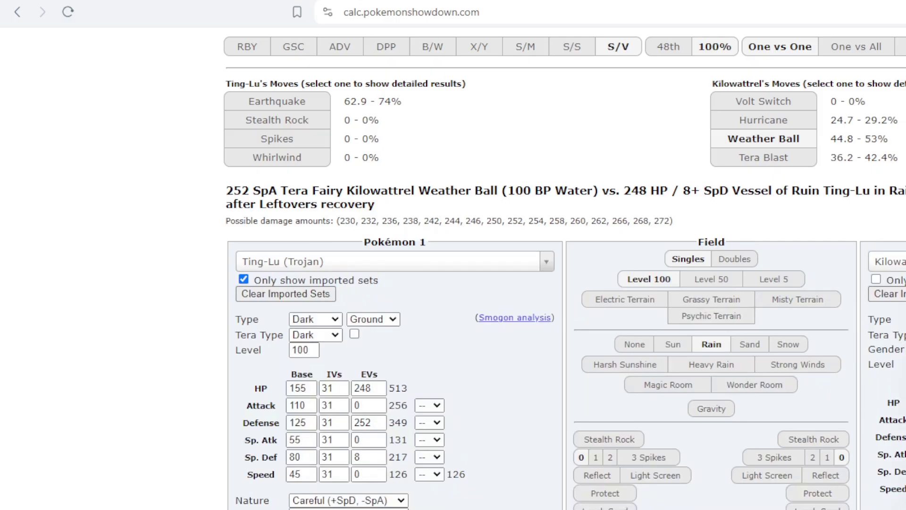
key("Return")
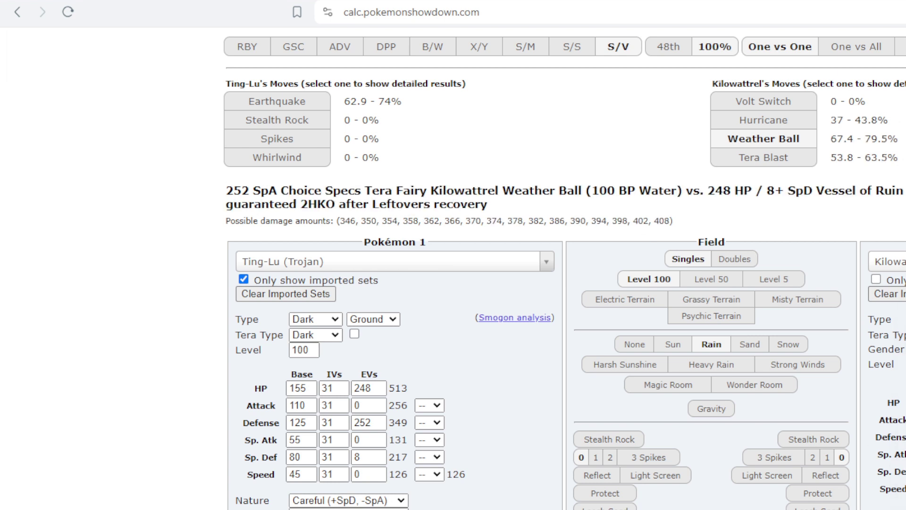
key("ctrl+shift+Tab")
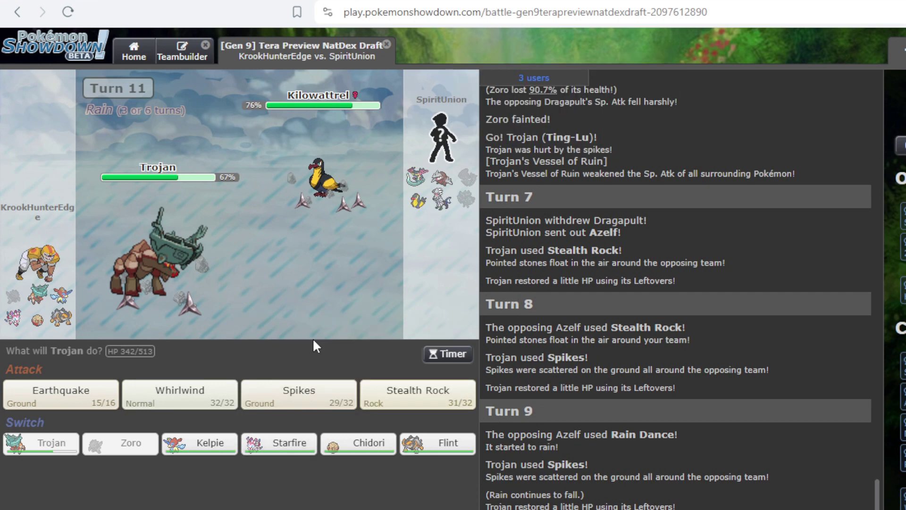
key("ctrl+Tab")
Change Pokémon 1 to Sylveon (Starfire) under rain, then switch Starfire in for Trojan in the battle
left_click(329, 266)
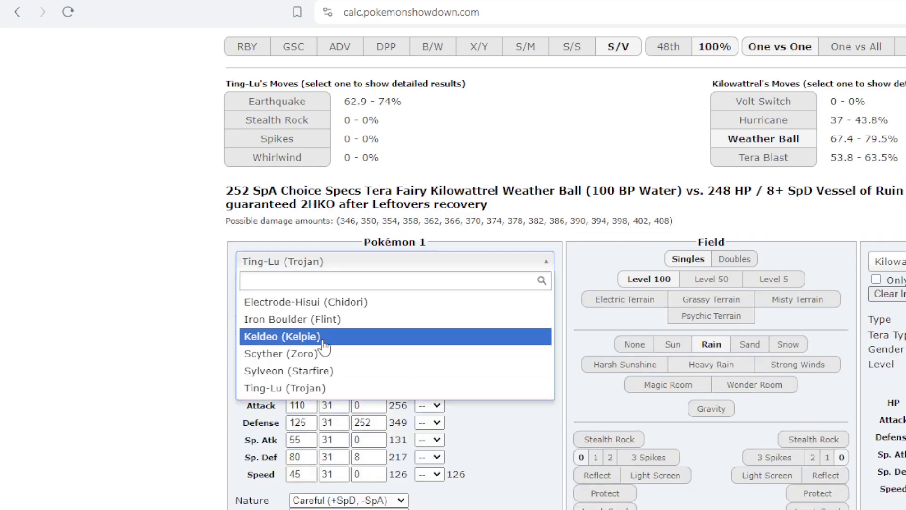
left_click(312, 372)
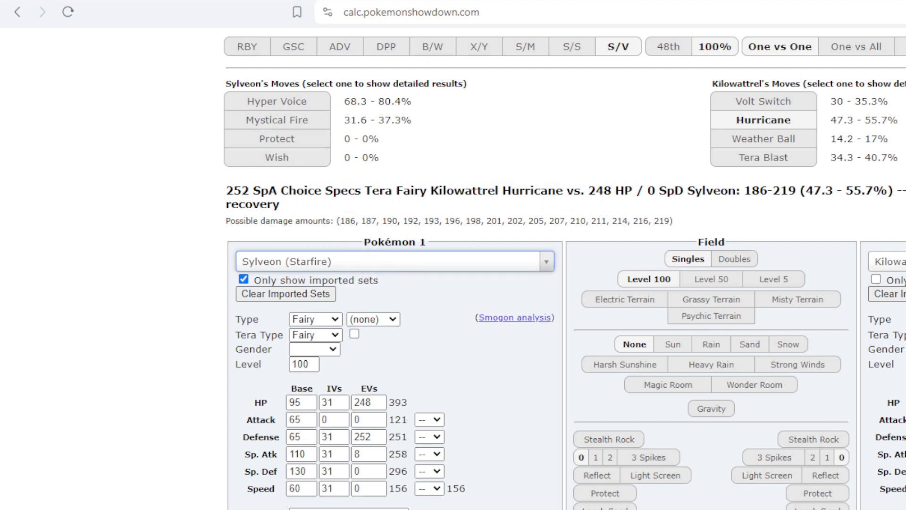
left_click(711, 344)
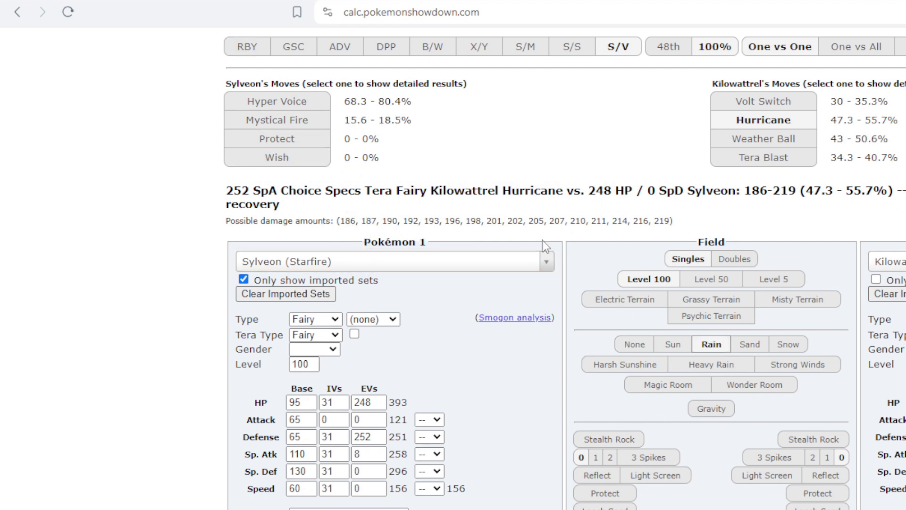
key("ctrl+shift+Tab")
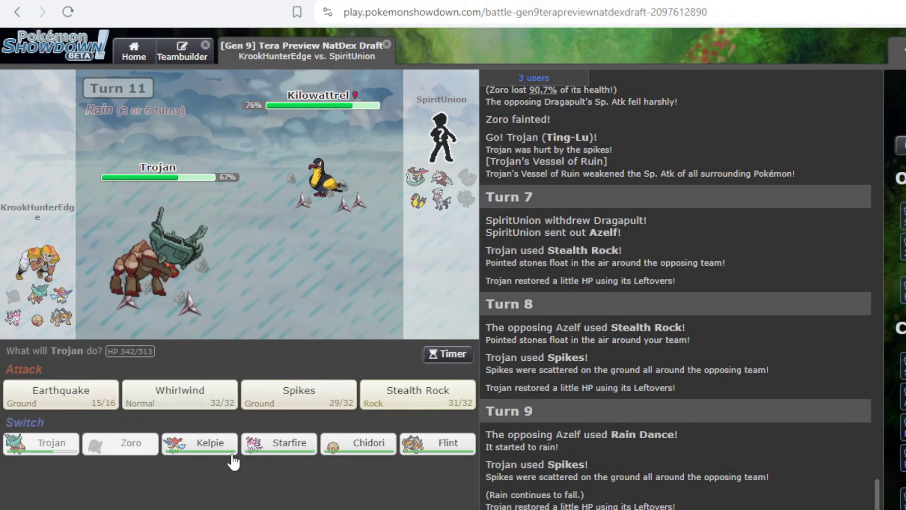
left_click(269, 445)
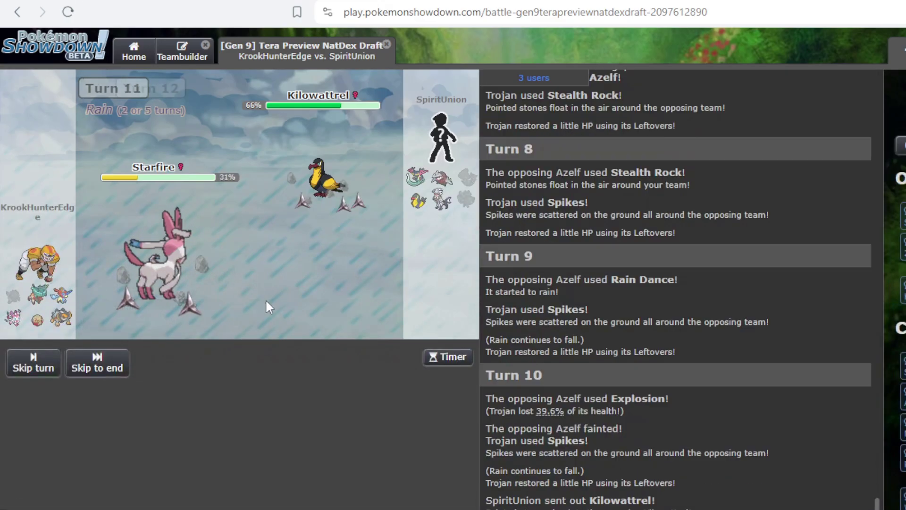
Have Starfire use Protect against Kilowattrel on turn 12, re-selecting it after a cancel
left_click(382, 411)
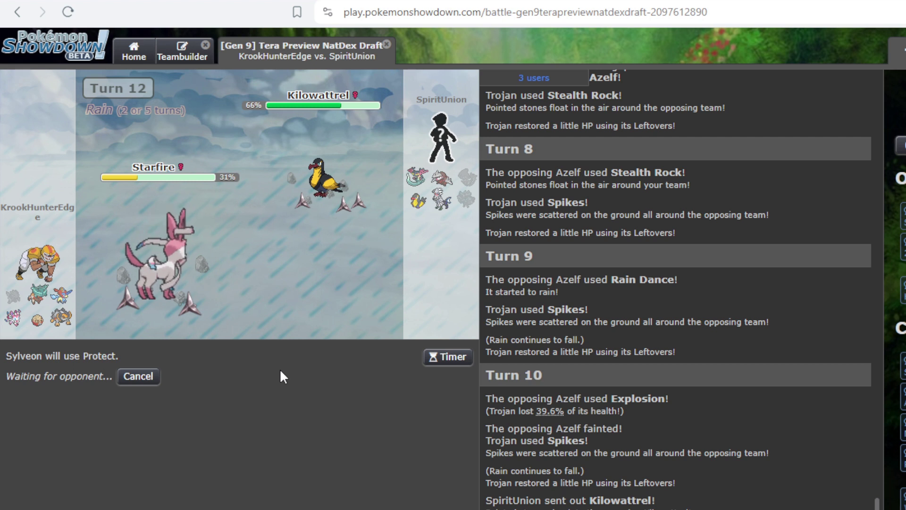
left_click(147, 378)
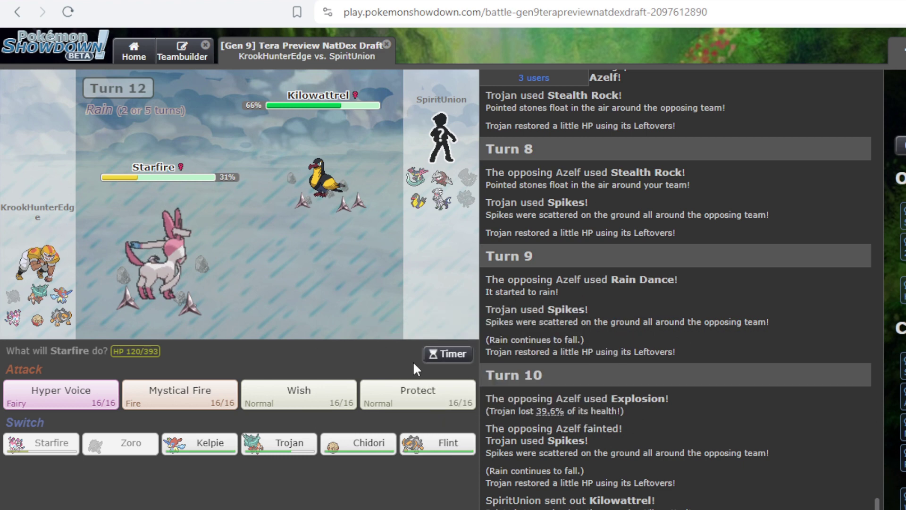
left_click(401, 409)
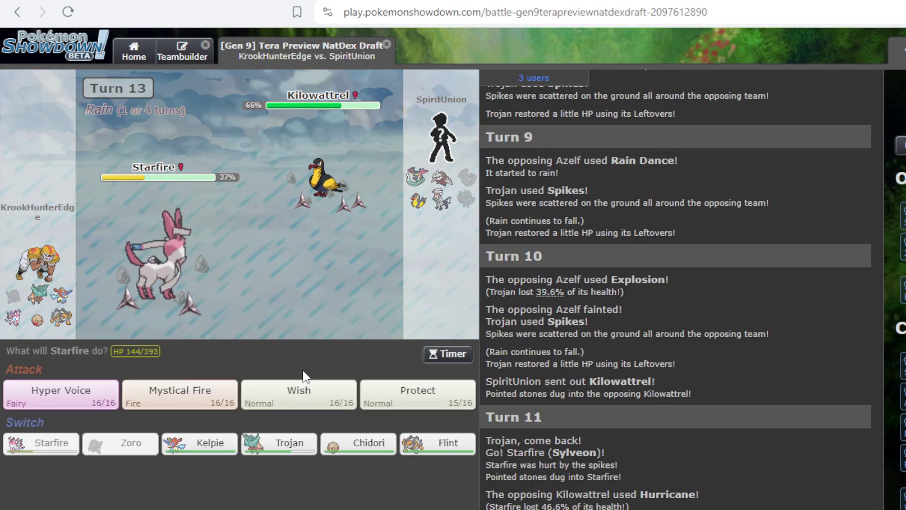
key("ctrl+Tab")
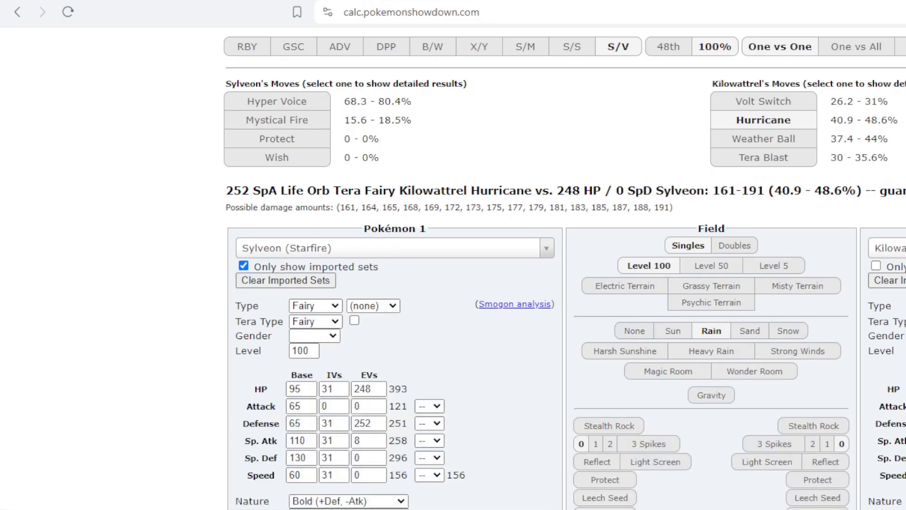
type("thunde")
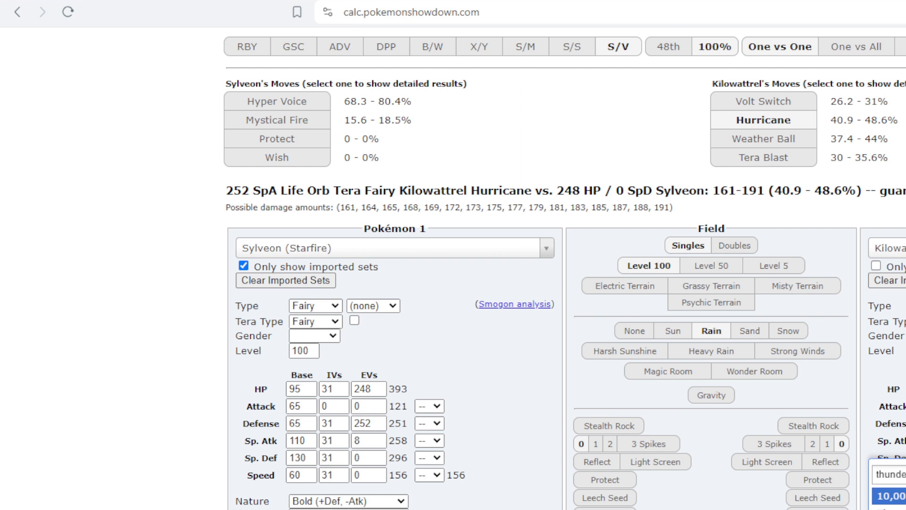
Set Kilowattrel's move to Thunder and load Ting-Lu (Trojan) as my Pokémon, then return to the battle
key("Down")
key("Return")
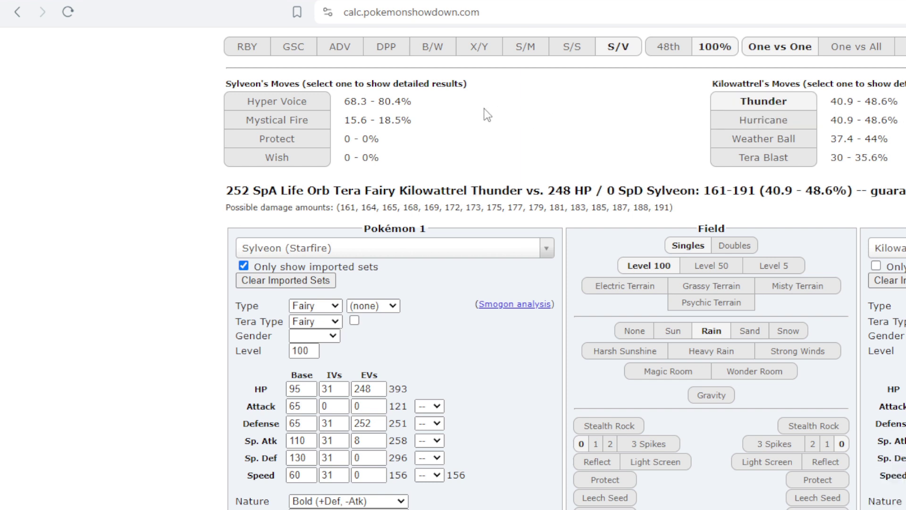
left_click(330, 252)
left_click(341, 375)
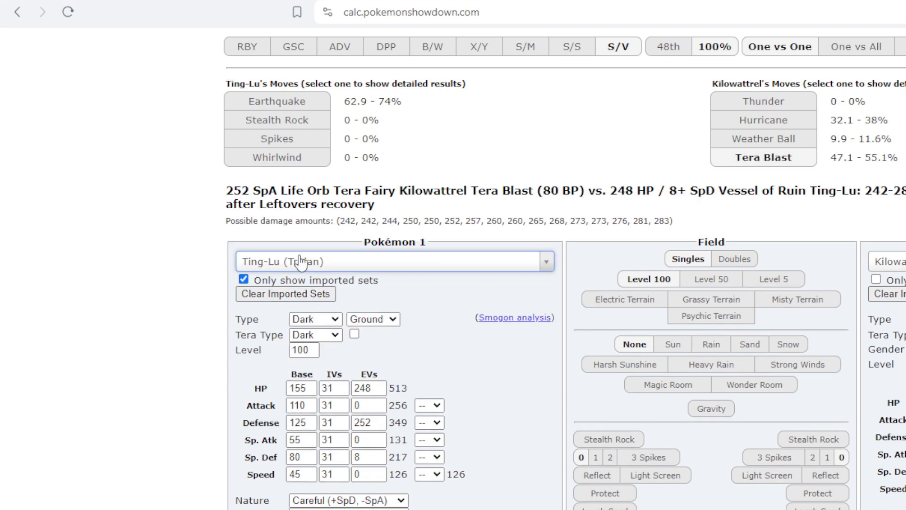
key("ctrl+Tab")
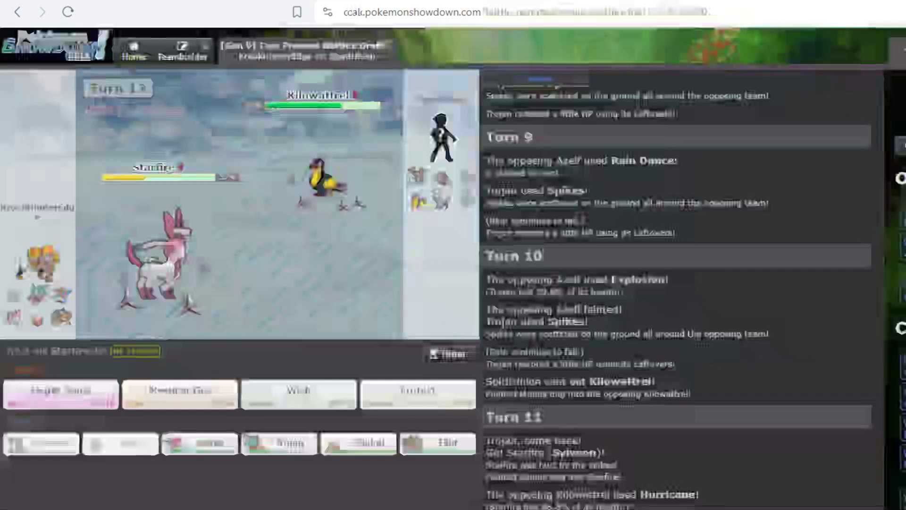
Switch Starfire out for Trojan and have Trojan use Whirlwind
left_click(290, 442)
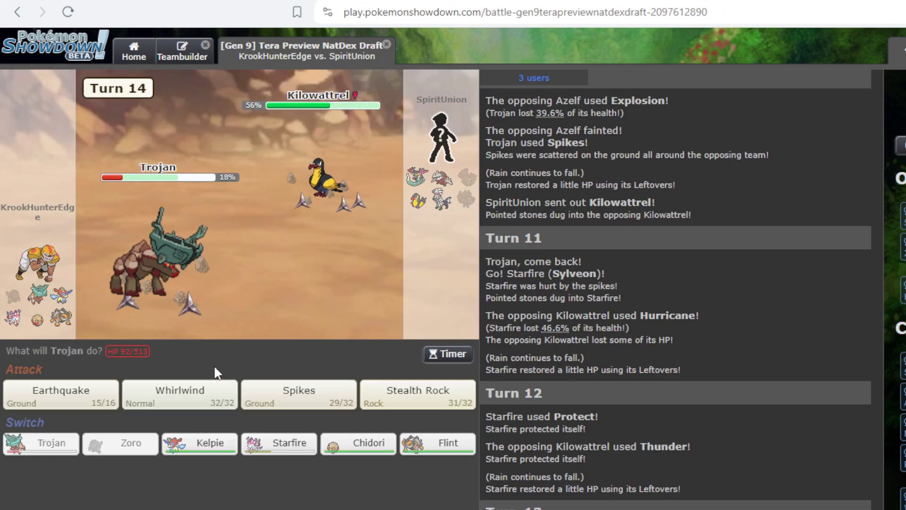
left_click(209, 389)
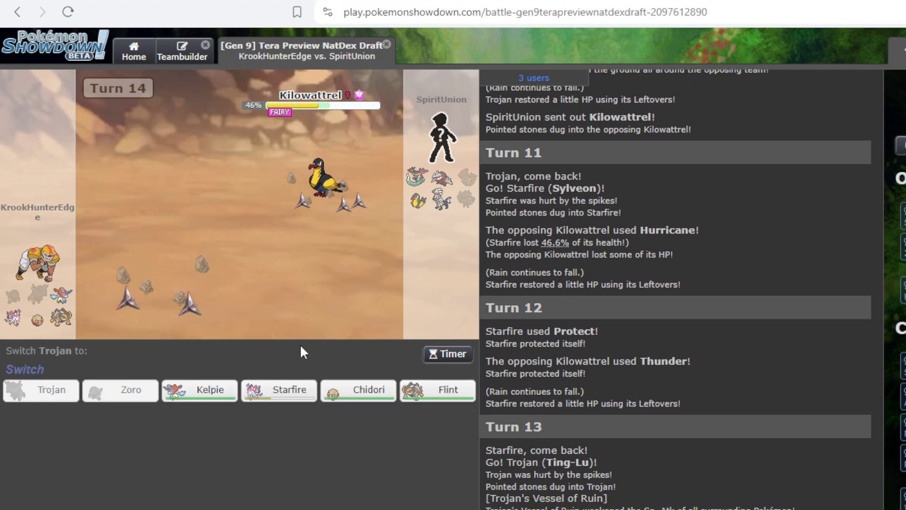
Load Chidori's Electrode-Hisui set in the calculator, then send Chidori in for the fainted Trojan
key("ctrl+Tab")
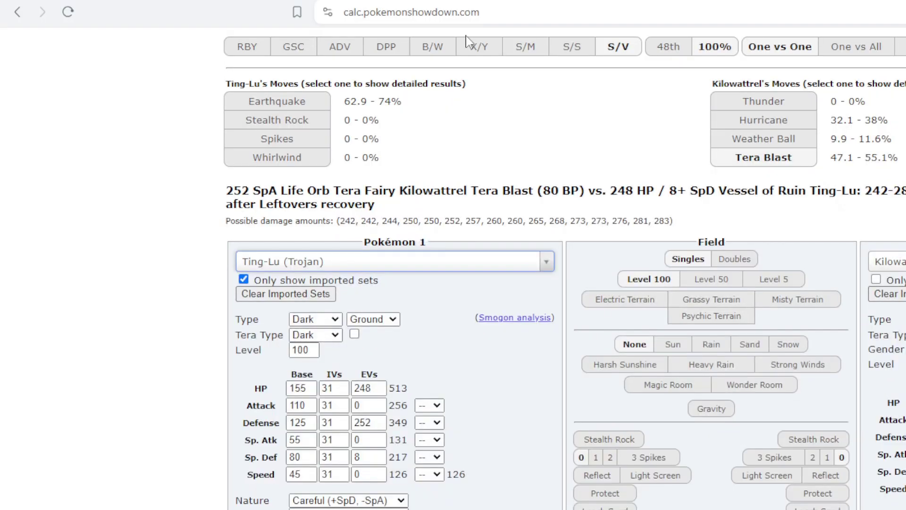
left_click(393, 276)
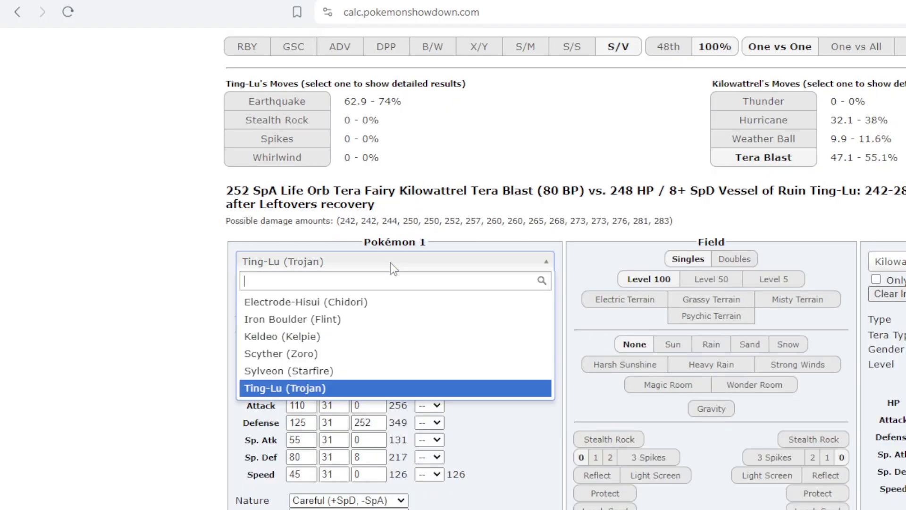
left_click(336, 304)
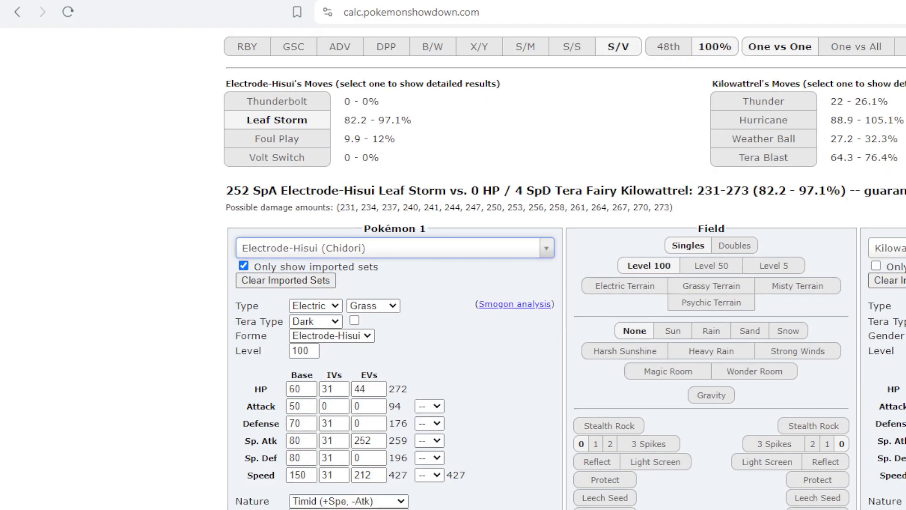
key("ctrl+Tab")
left_click(363, 389)
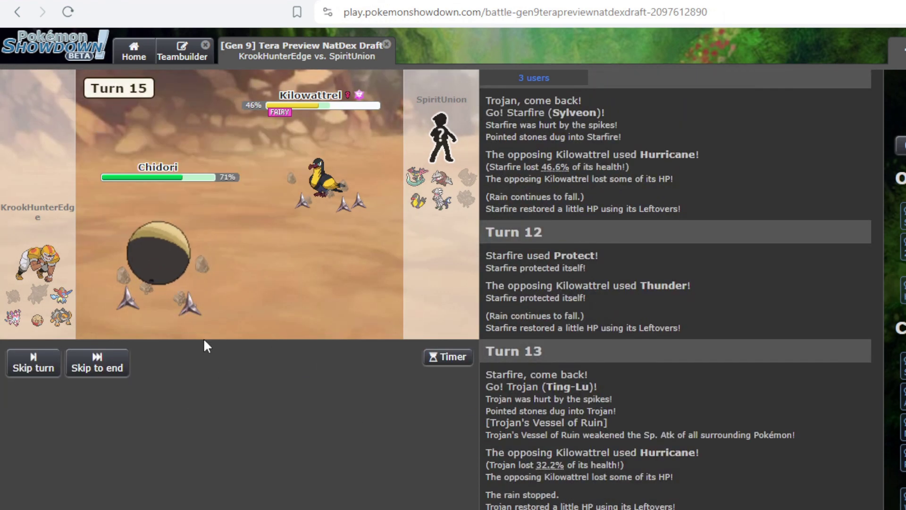
Have Chidori use Leaf Storm after briefly cancelling to check the calculator, knocking out Kilowattrel
left_click(177, 390)
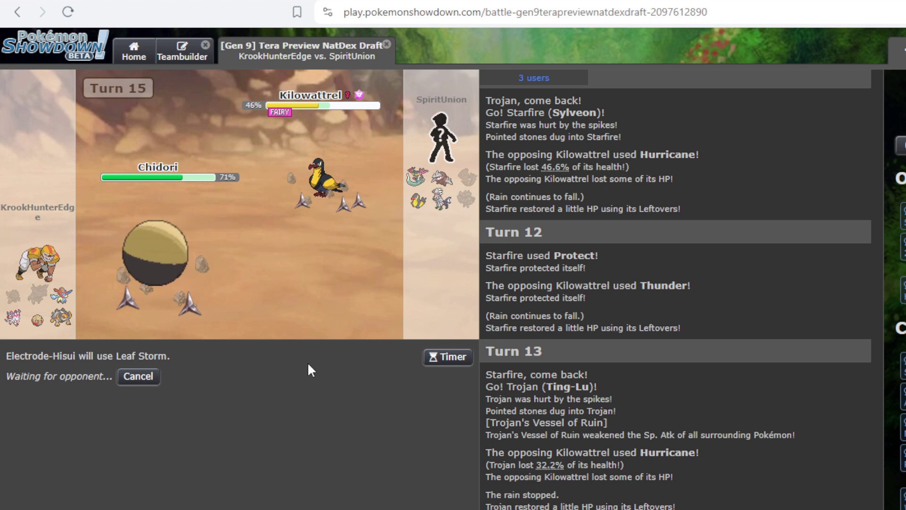
left_click(136, 377)
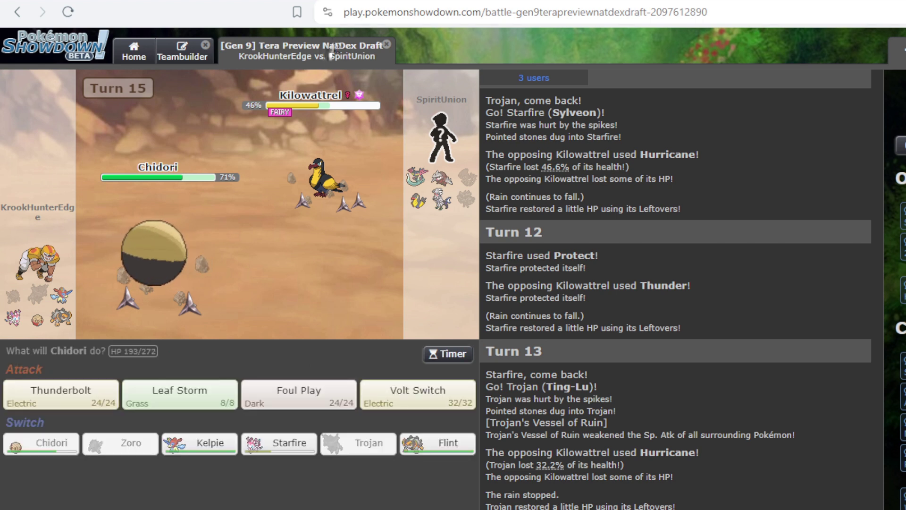
key("ctrl+Tab")
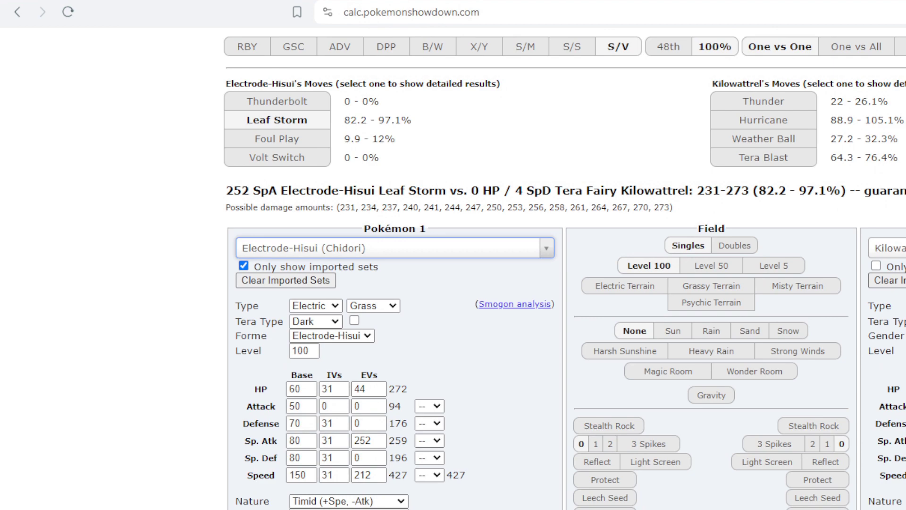
key("ctrl+Tab")
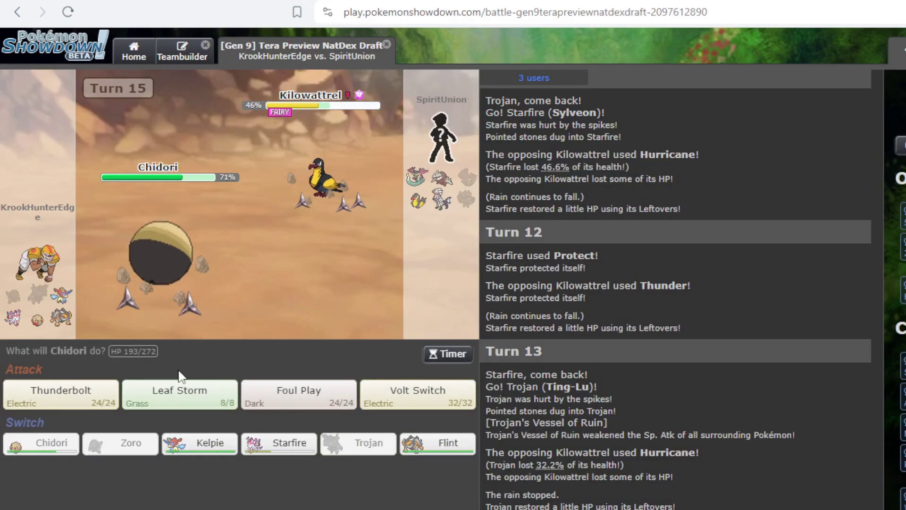
left_click(202, 393)
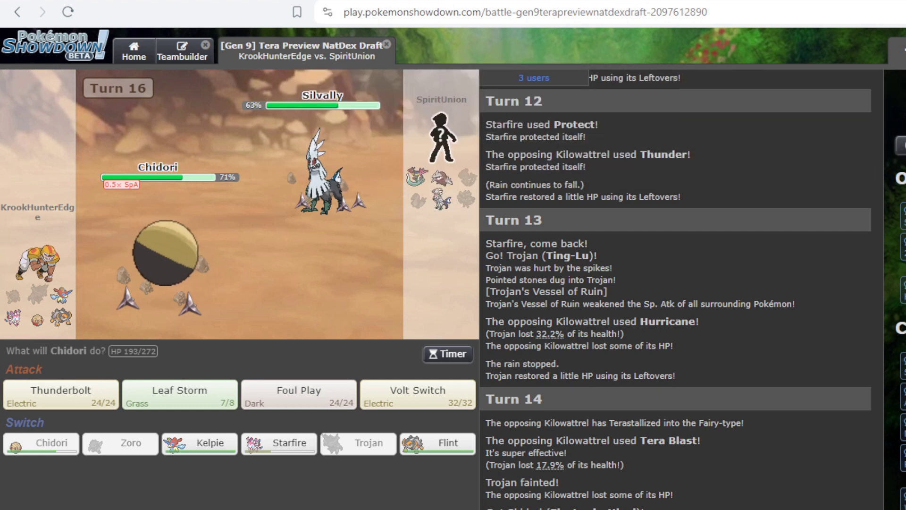
key("ctrl+Tab")
Set the opponent to Silvally and Chidori's Sp. Atk boost to -1, then return to the battle
left_click(887, 248)
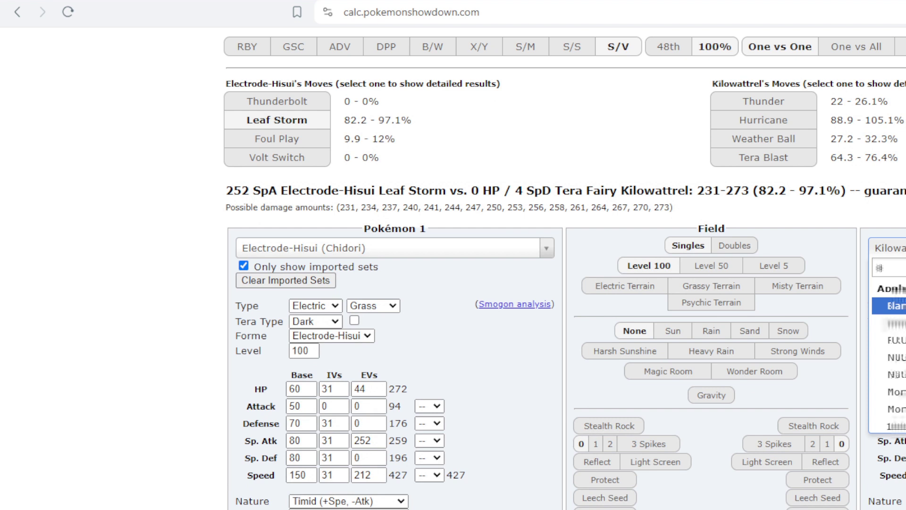
type("silvally")
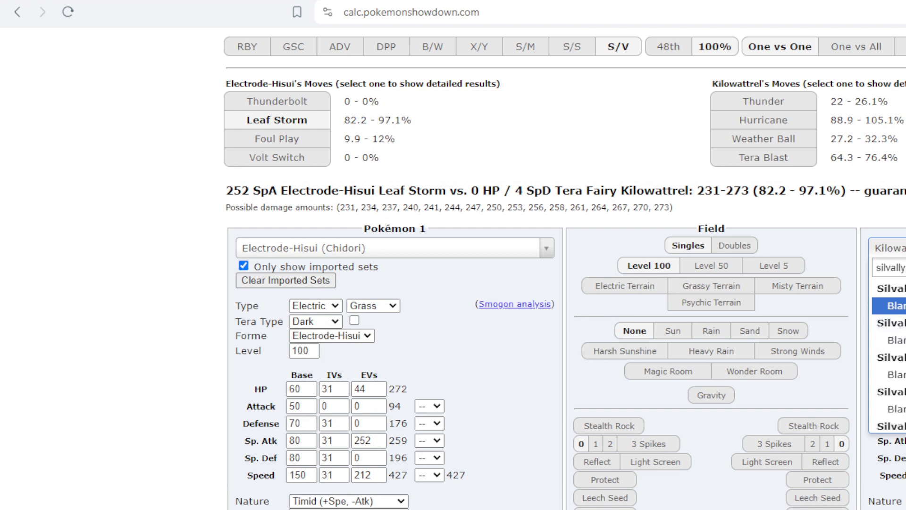
key("Return")
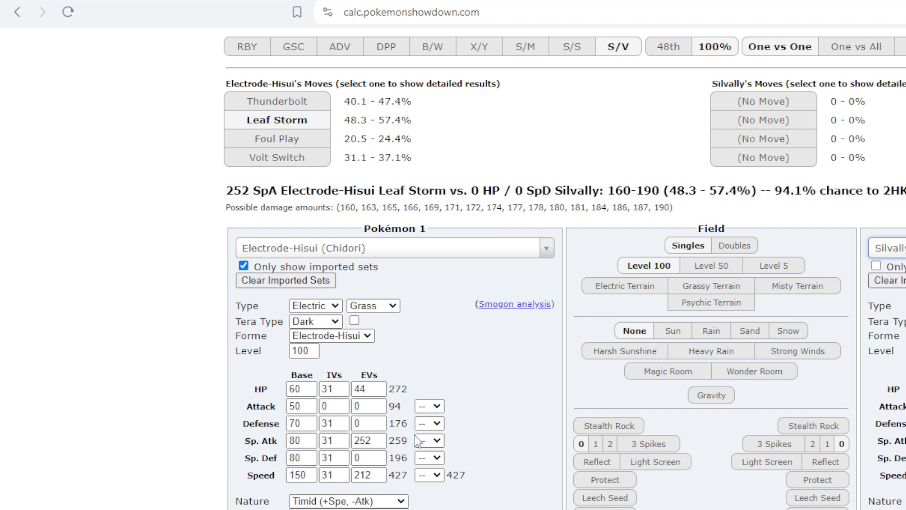
left_click(429, 440)
key("Down")
key("Return")
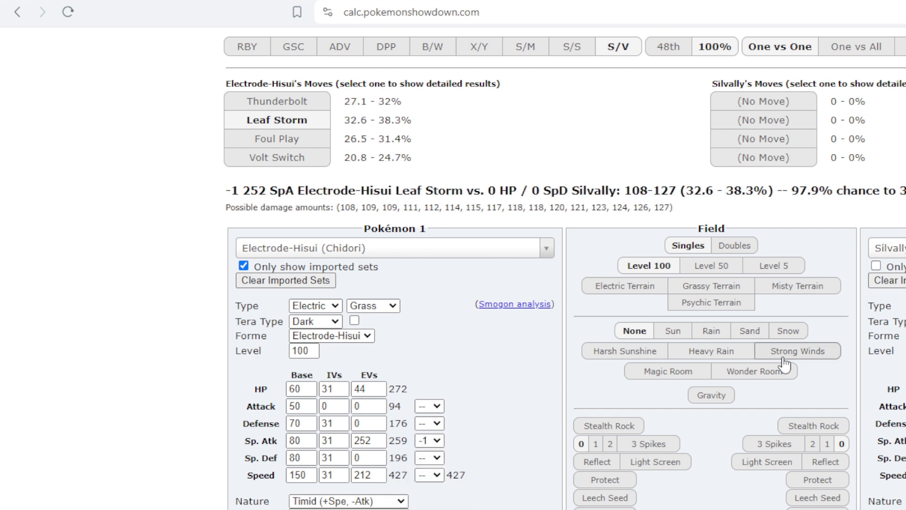
key("ctrl+Tab")
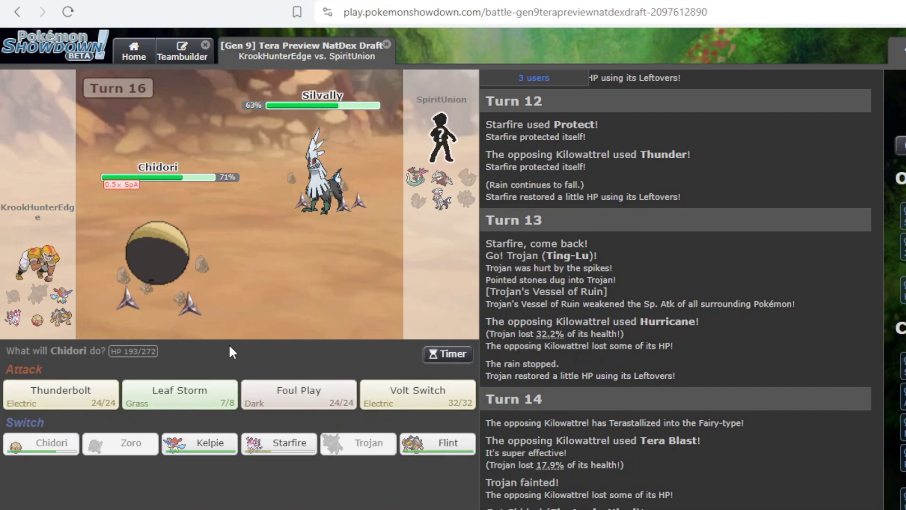
Have Chidori use Volt Switch and bring Flint in
left_click(399, 395)
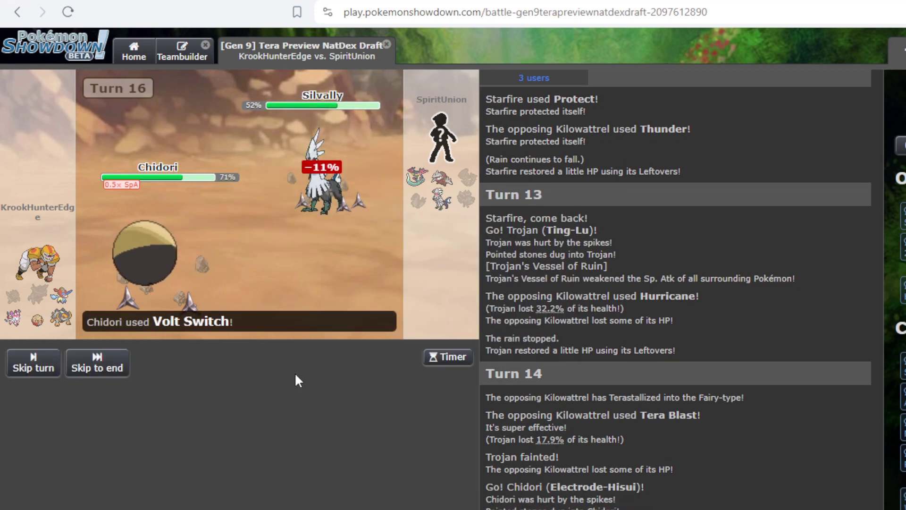
left_click(440, 382)
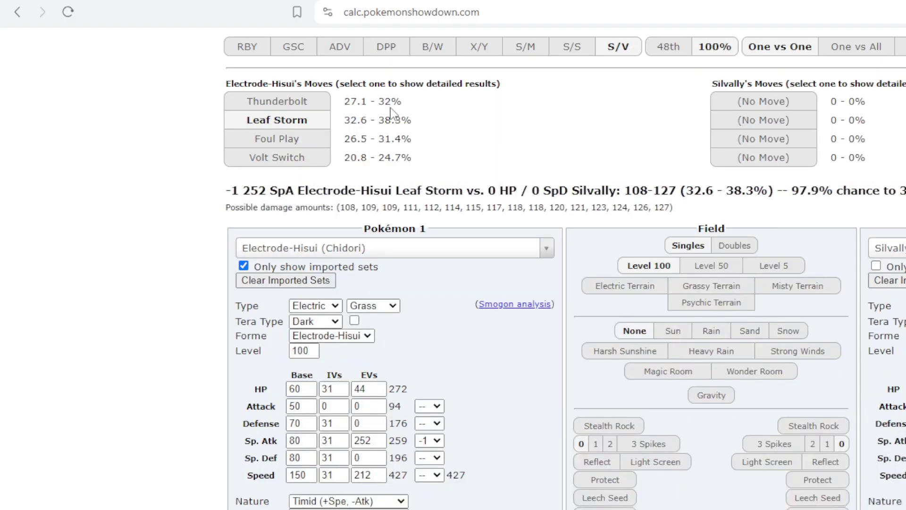
Load Kelpie's Keldeo against the OU Excadrill set, then have Flint use Mighty Cleave
left_click(335, 248)
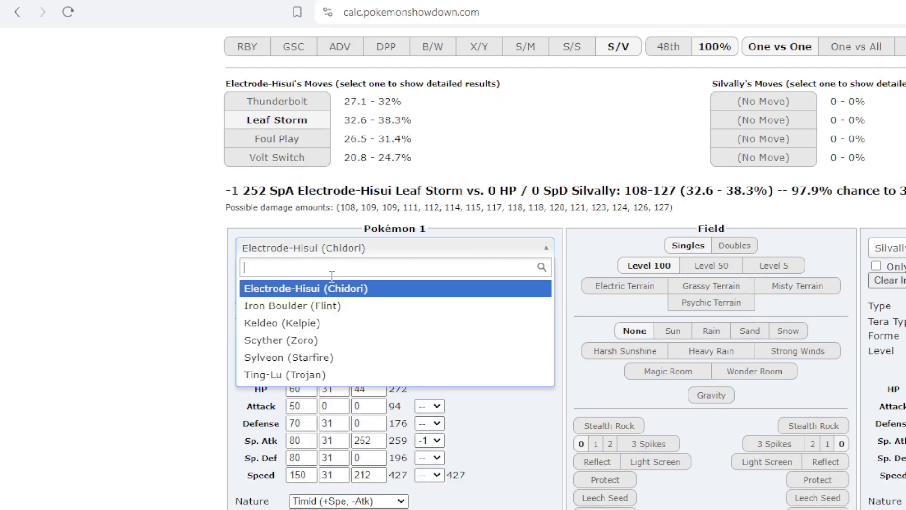
left_click(305, 321)
left_click(888, 248)
type("excadr")
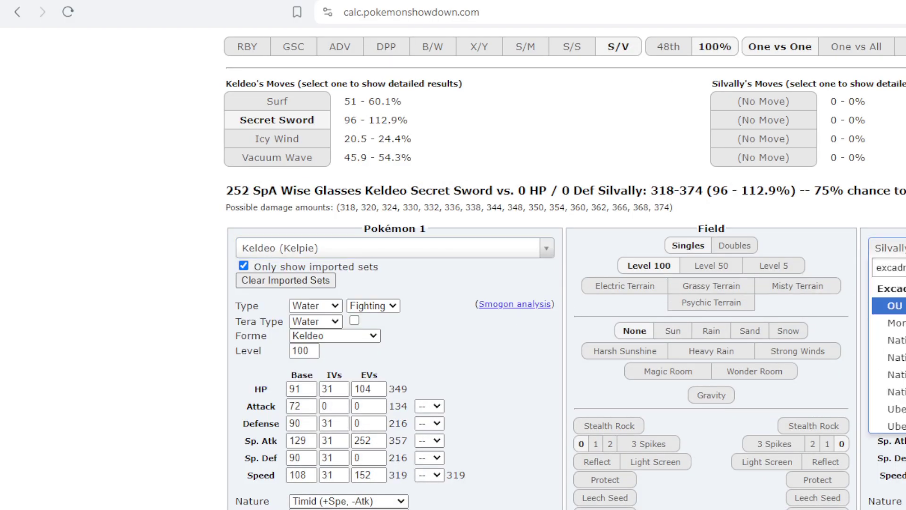
key("Return")
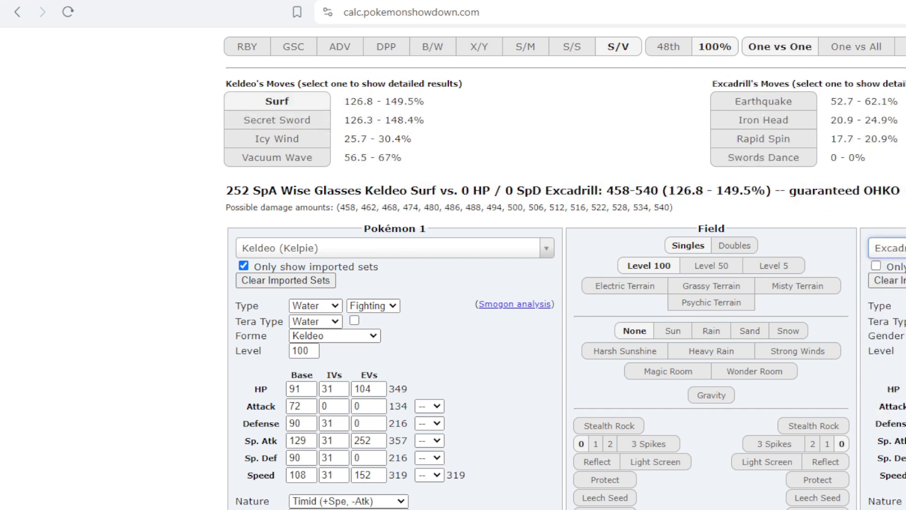
left_click_drag(402, 159, 344, 157)
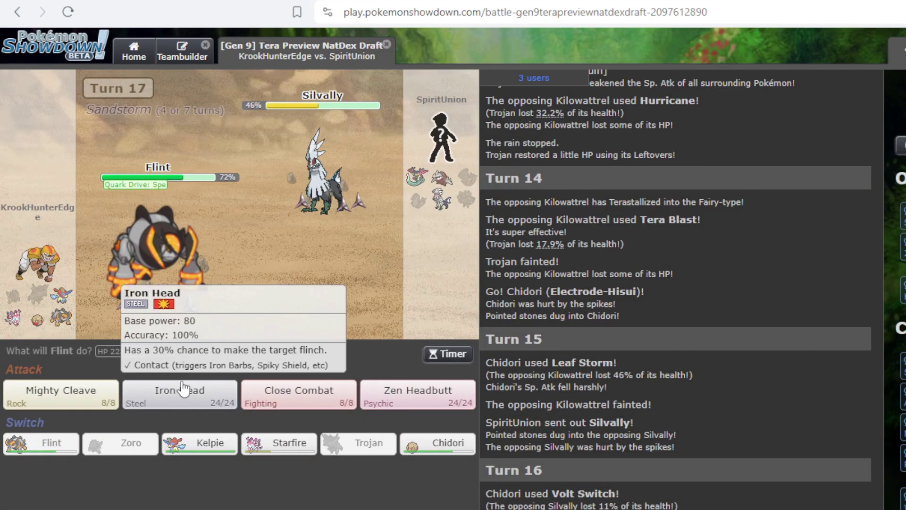
left_click(84, 404)
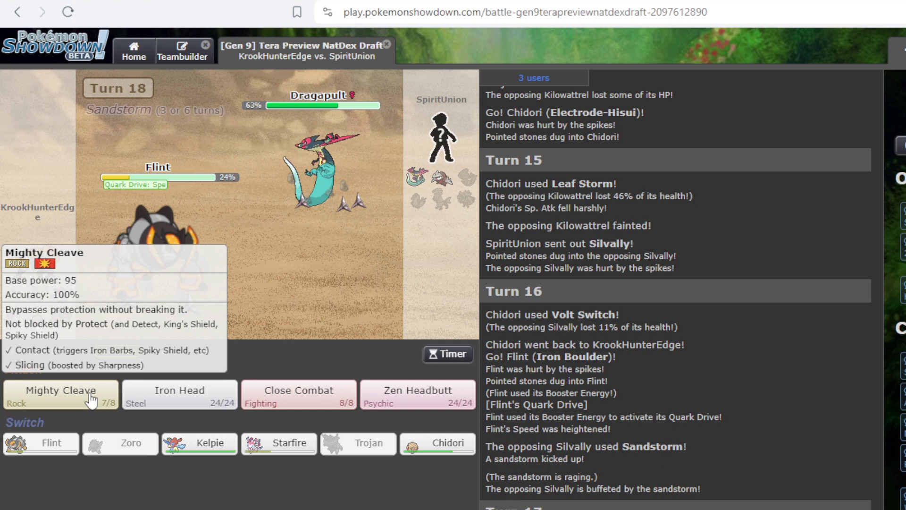
Have Flint use Mighty Cleave again and apply sandstorm weather in the calculator
left_click(91, 400)
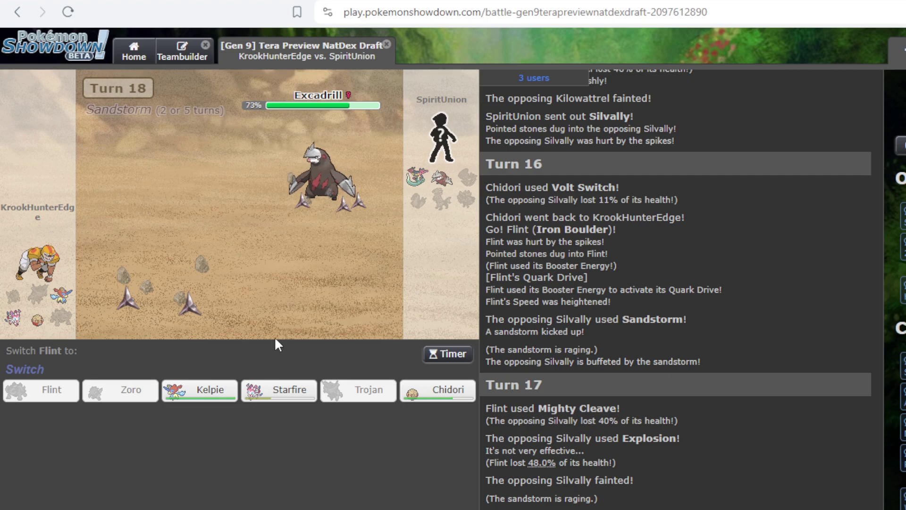
key("ctrl+Tab")
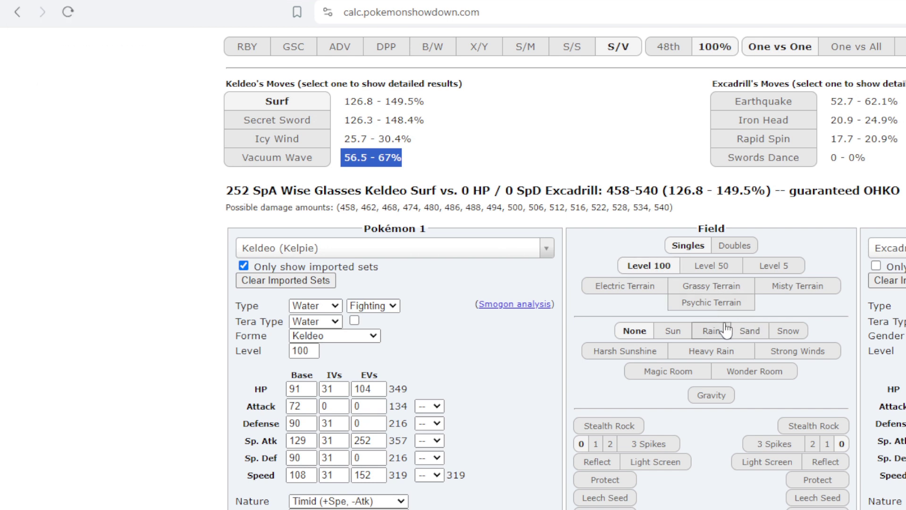
left_click(748, 331)
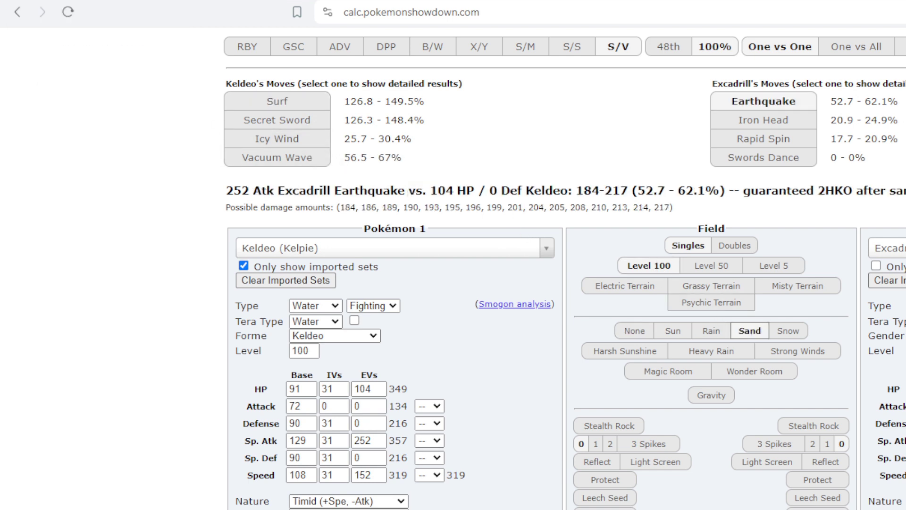
key("ctrl+Tab")
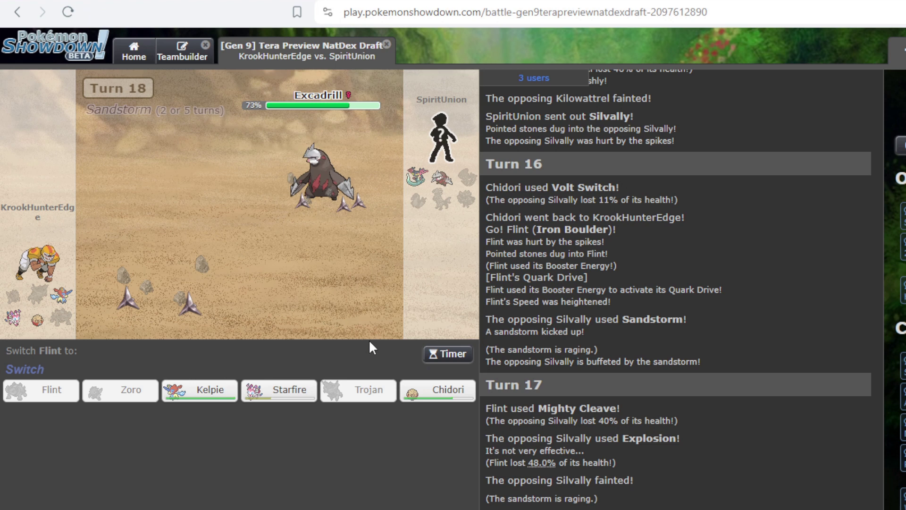
Send Starfire in for Flint, choose Mystical Fire, then take the choice back
left_click(287, 397)
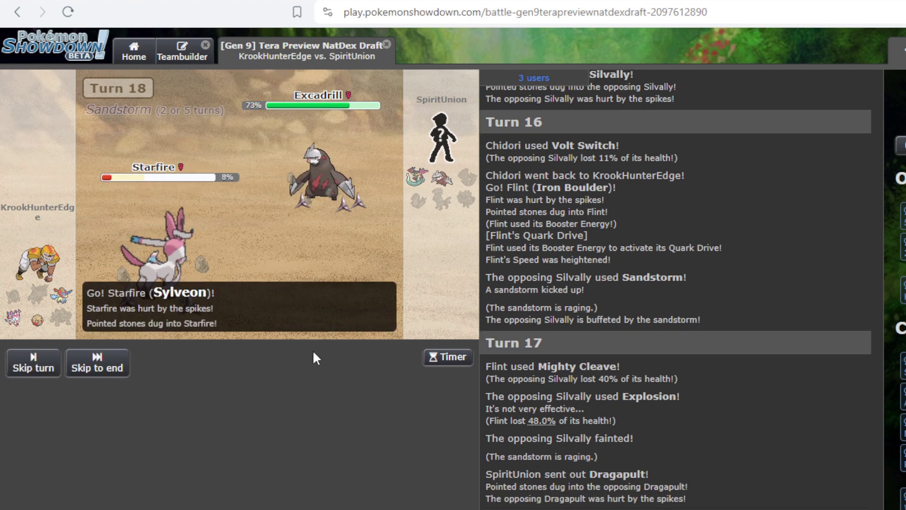
left_click(185, 392)
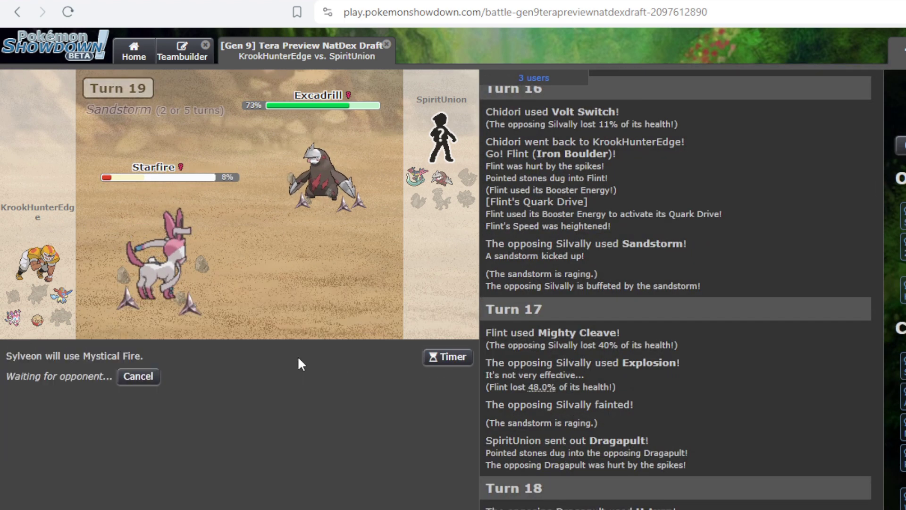
left_click(134, 376)
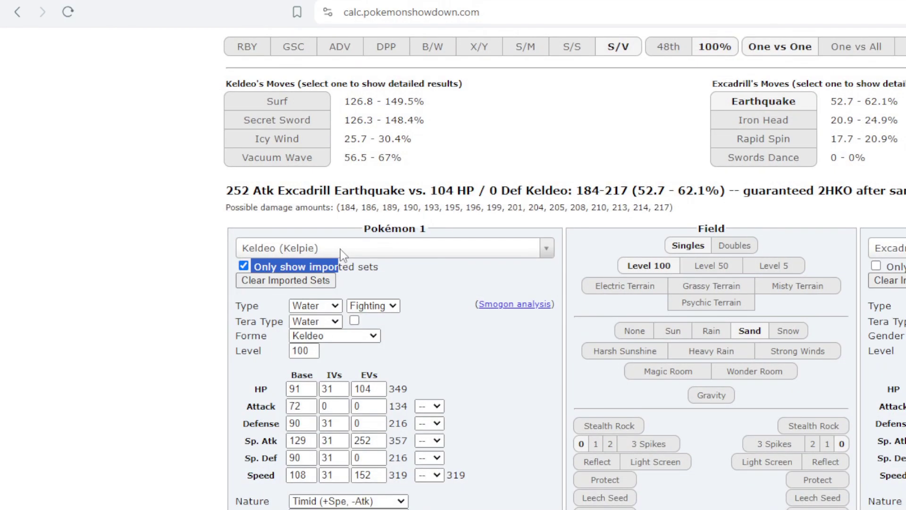
Check Sylveon (Starfire) as attacker, have Starfire use Mystical Fire, then load Keldeo (Kelpie)
left_click(340, 249)
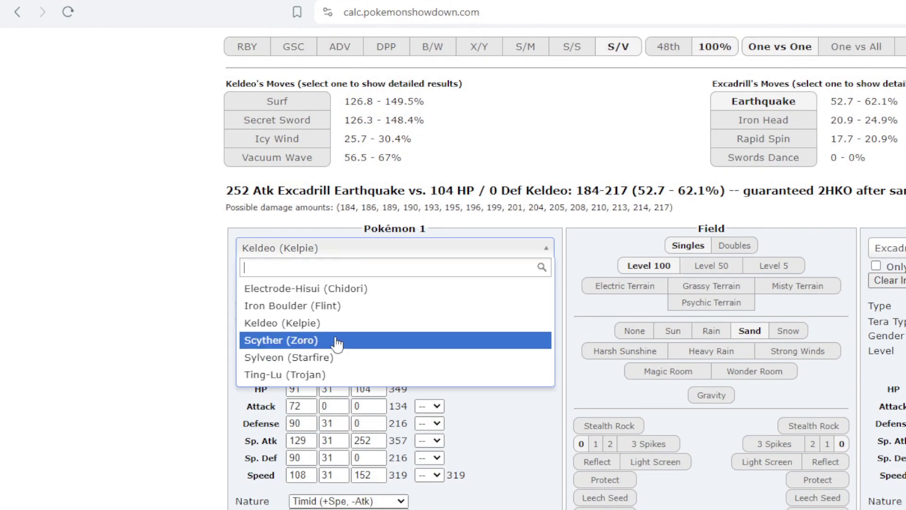
left_click(325, 358)
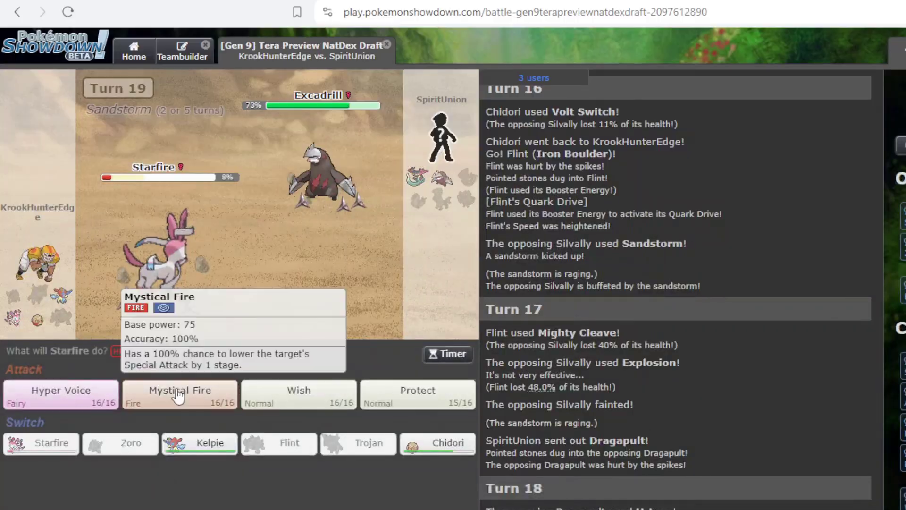
left_click(180, 391)
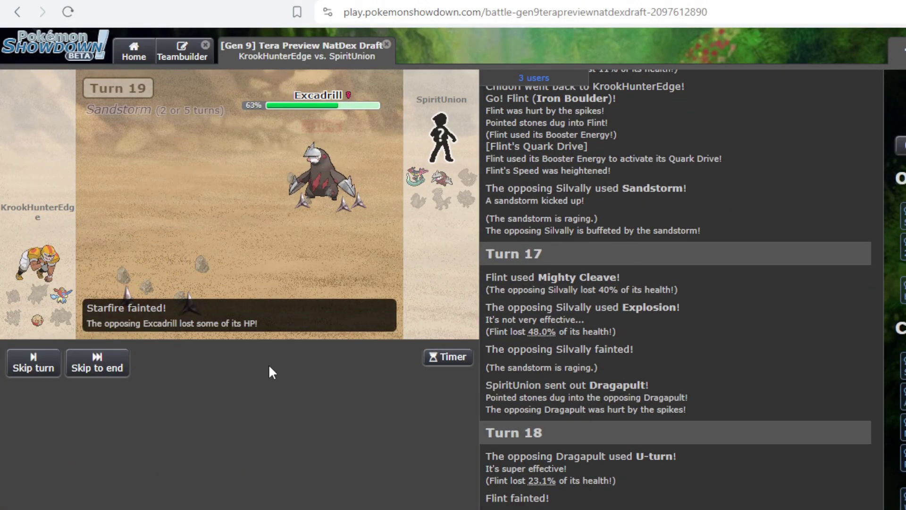
key("ctrl+Tab")
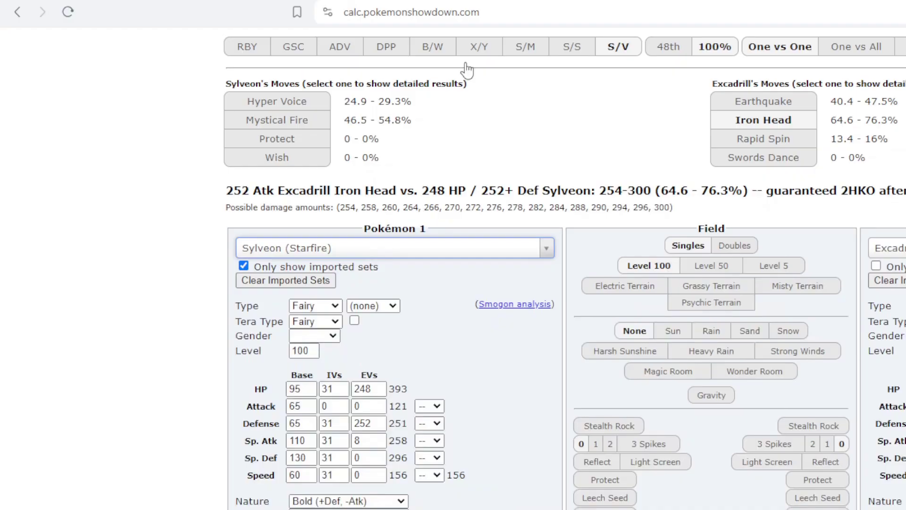
left_click(350, 250)
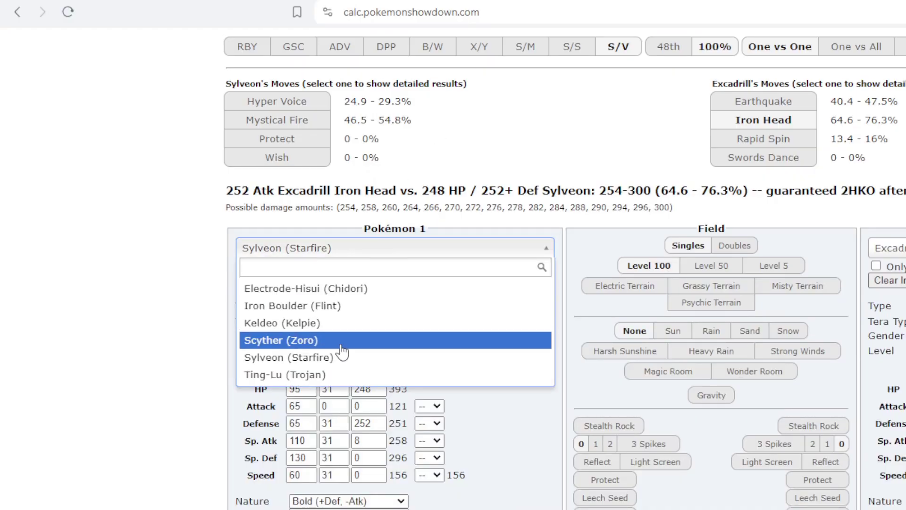
left_click(333, 326)
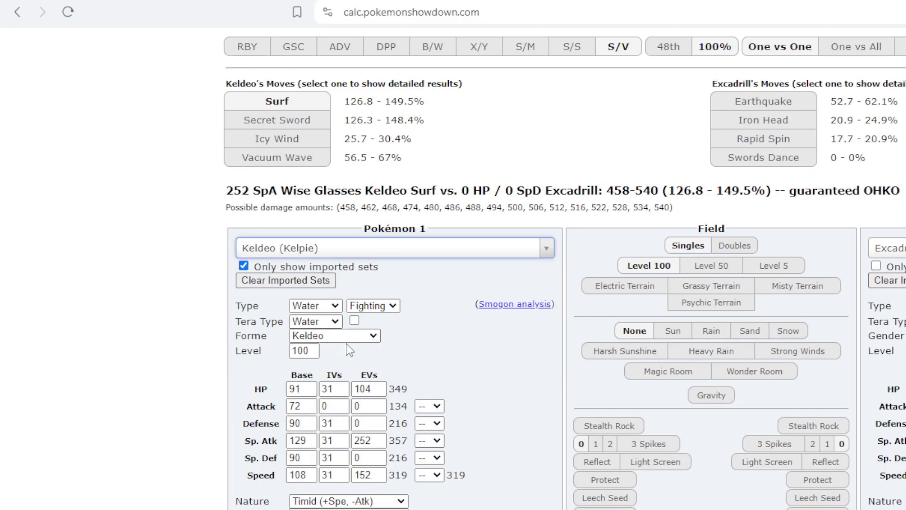
Send Kelpie in for the fainted Starfire and have it use Vacuum Wave on Excadrill
key("ctrl+shift+Tab")
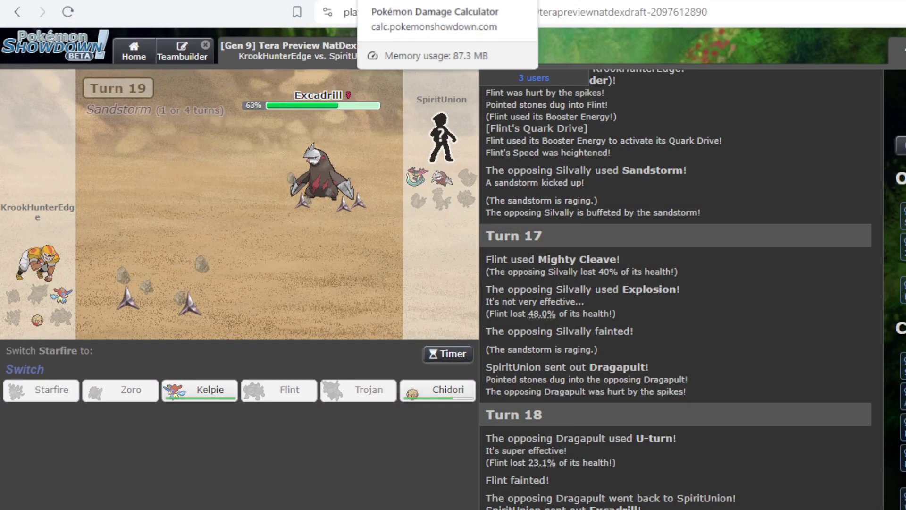
key("ctrl+Tab")
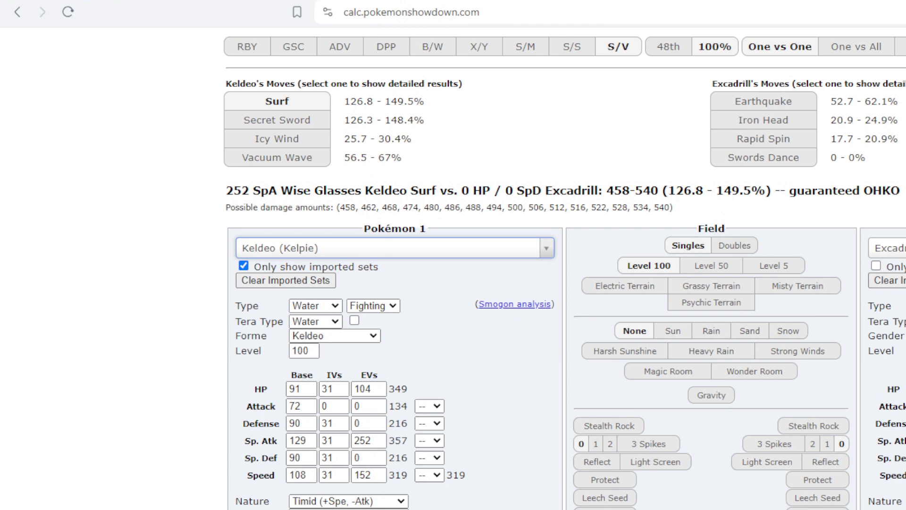
key("ctrl+shift+Tab")
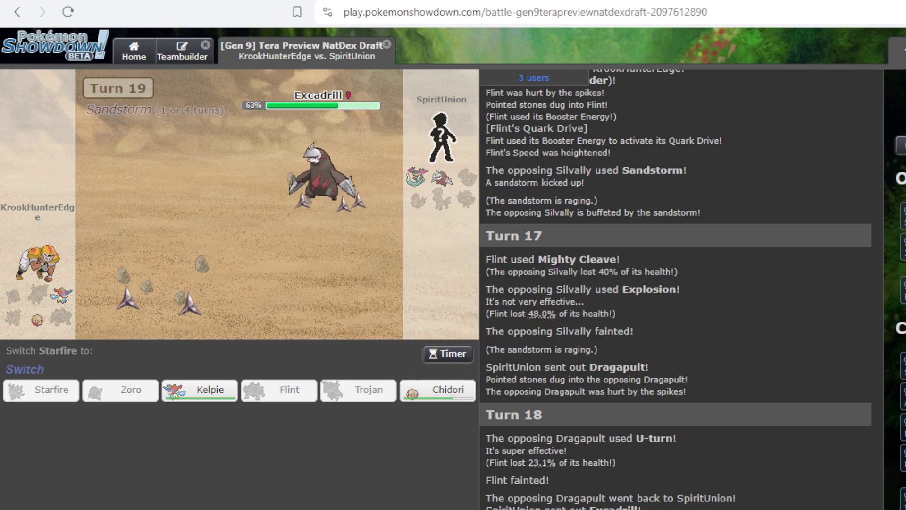
left_click(209, 389)
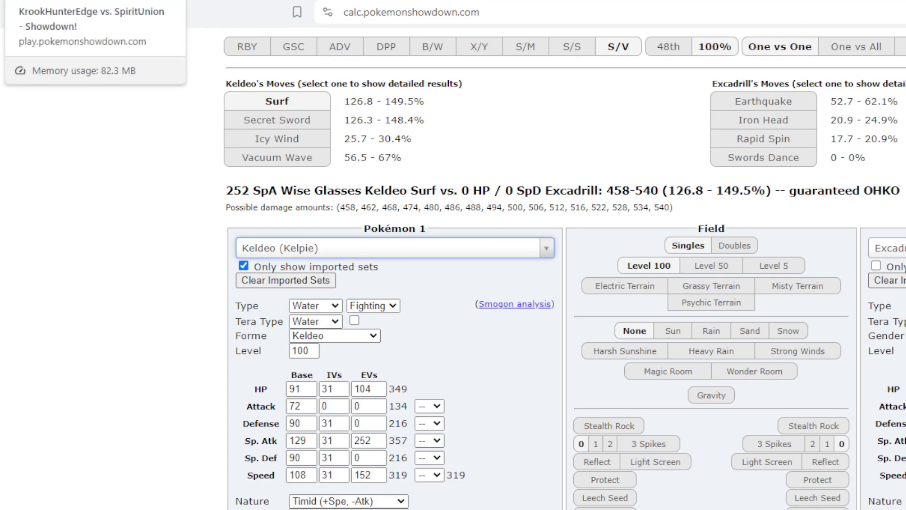
left_click(92, 0)
left_click(415, 391)
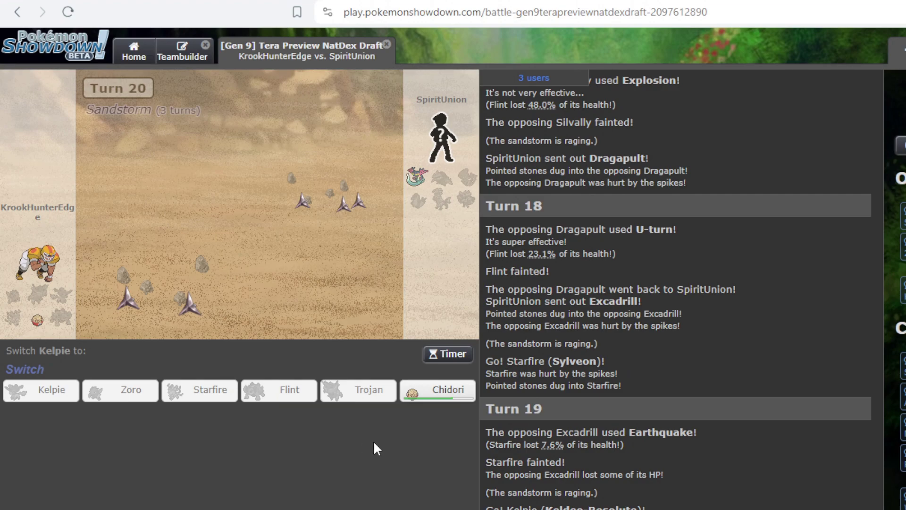
Set the calculator to Electrode-Hisui (Chidori) against Dragapult
key("ctrl+Tab")
key("ctrl+shift+Tab")
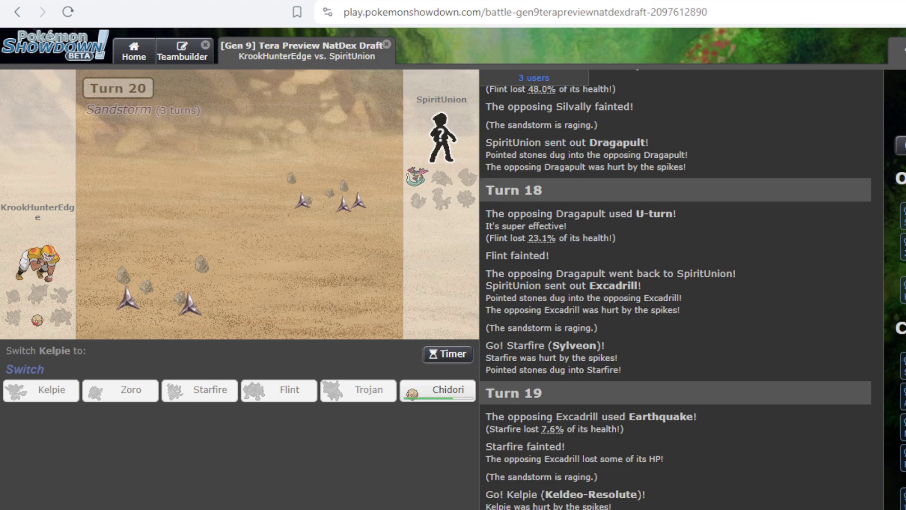
key("ctrl+Tab")
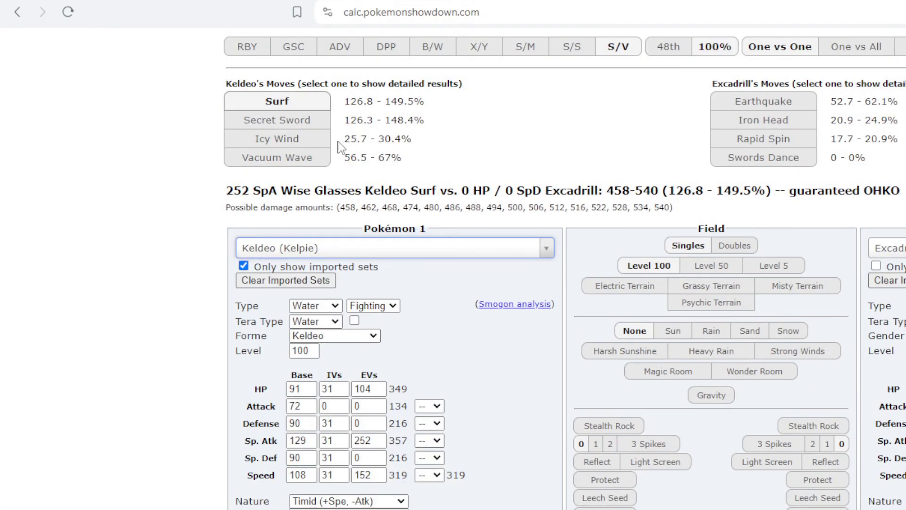
left_click(459, 247)
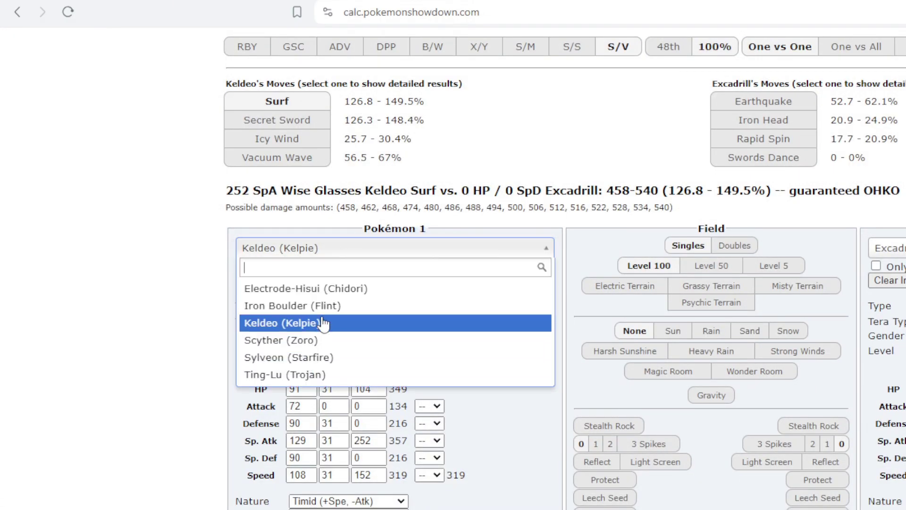
left_click(348, 289)
left_click(888, 247)
type("dra")
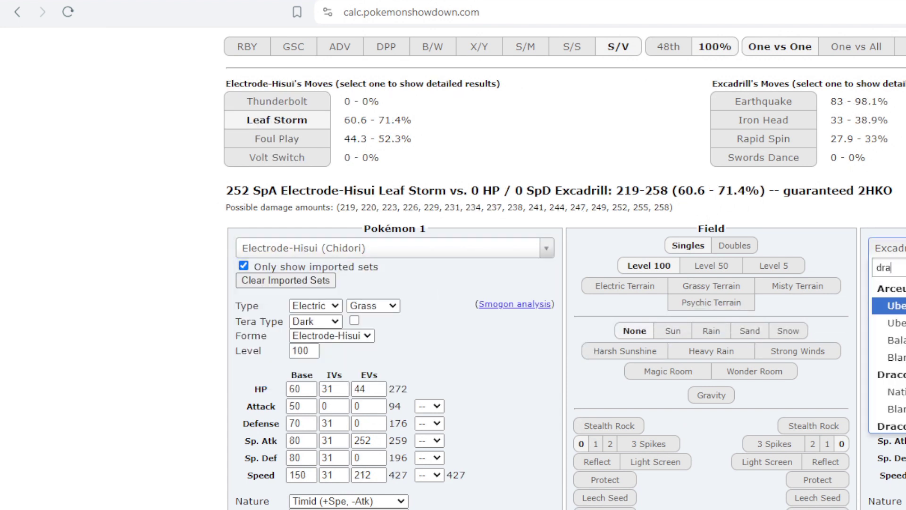
type("gap")
key("Return")
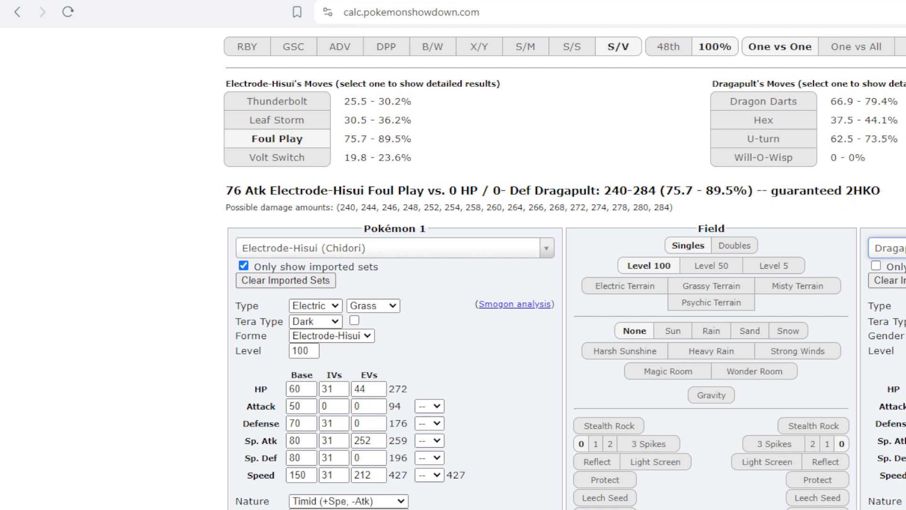
key("Tab")
key("Escape")
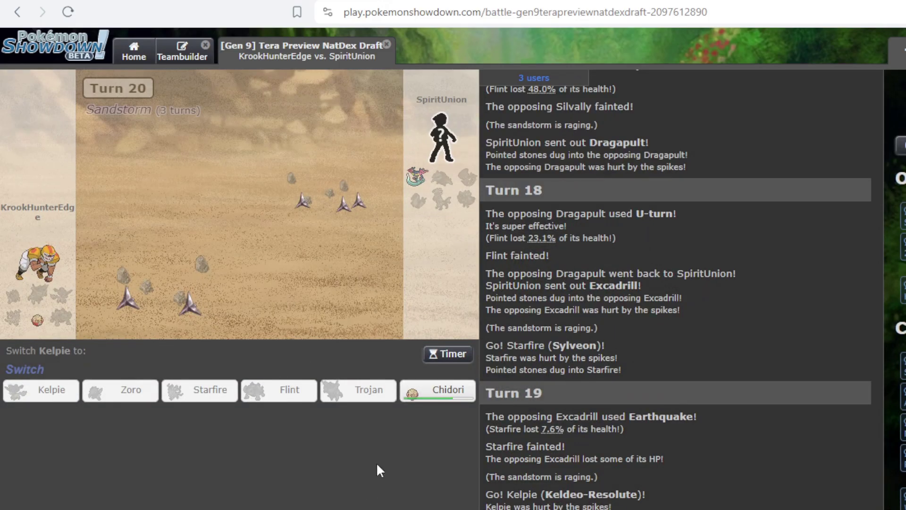
Send Chidori in to replace the fainted Kelpie
left_click(438, 389)
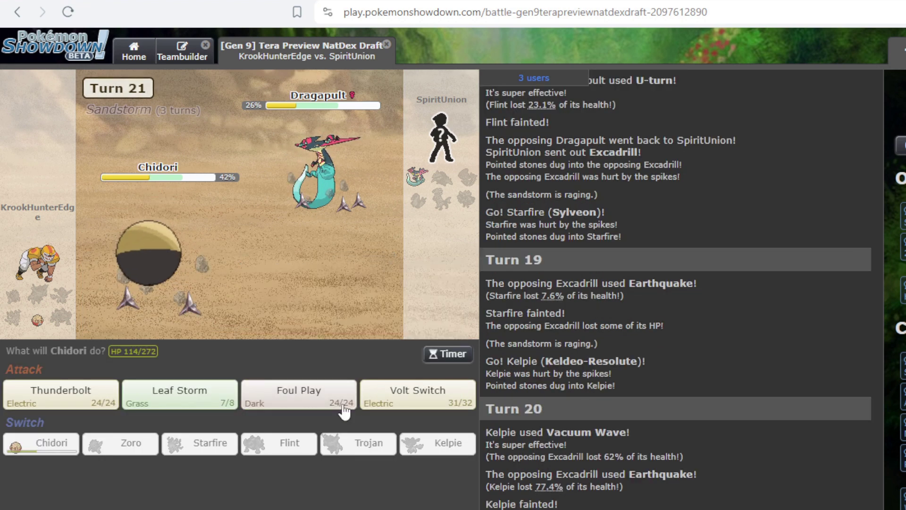
Use Foul Play with Chidori, then upload the finished battle's replay and select its link
left_click(343, 407)
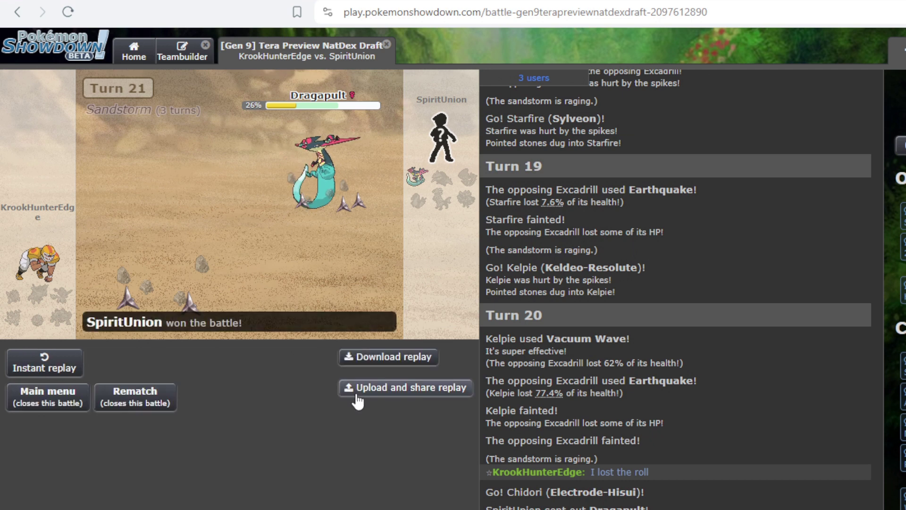
left_click(357, 401)
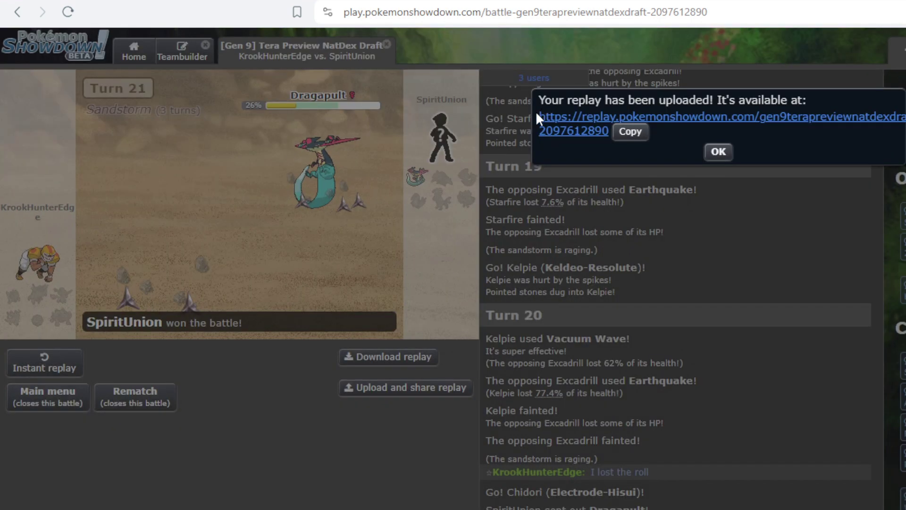
left_click_drag(536, 111, 605, 137)
left_click(434, 445)
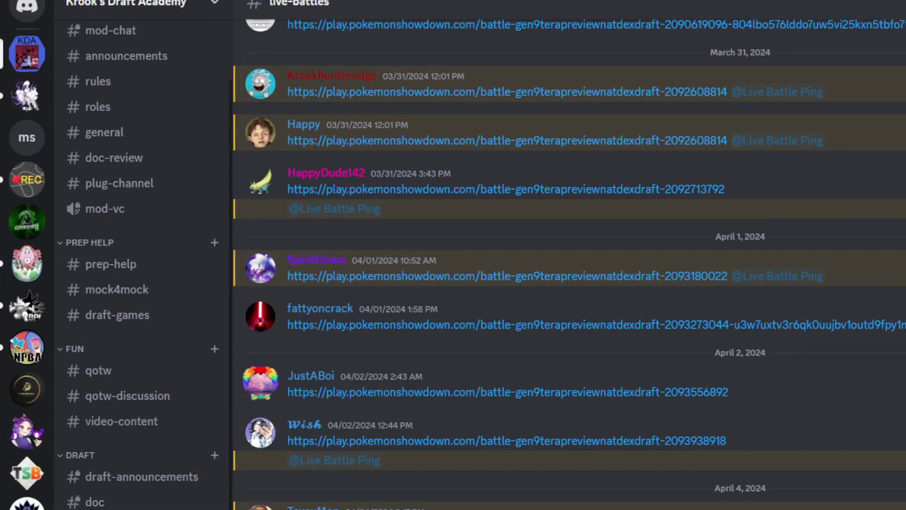
Switch to the #replays channel and clear the command suggestion popup
key("alt+Down")
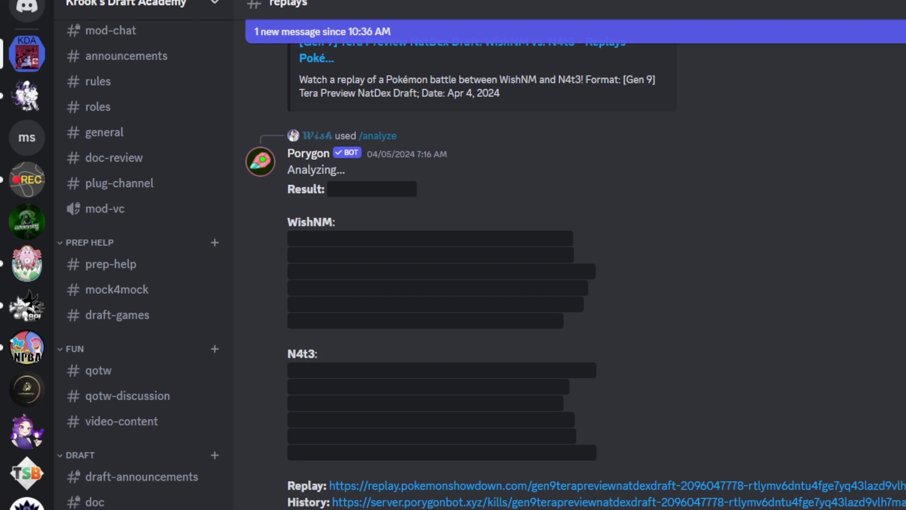
type("/")
key("BackSpace")
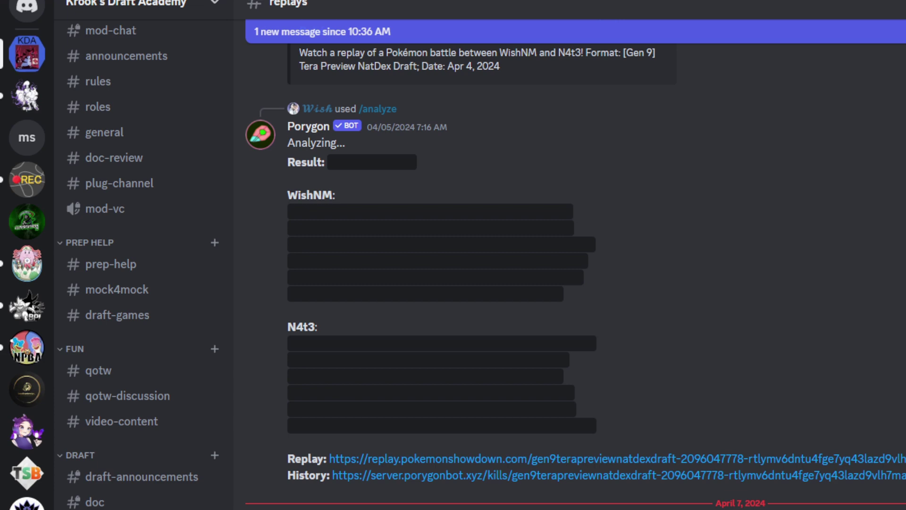
scroll(573, 283, "down", 1)
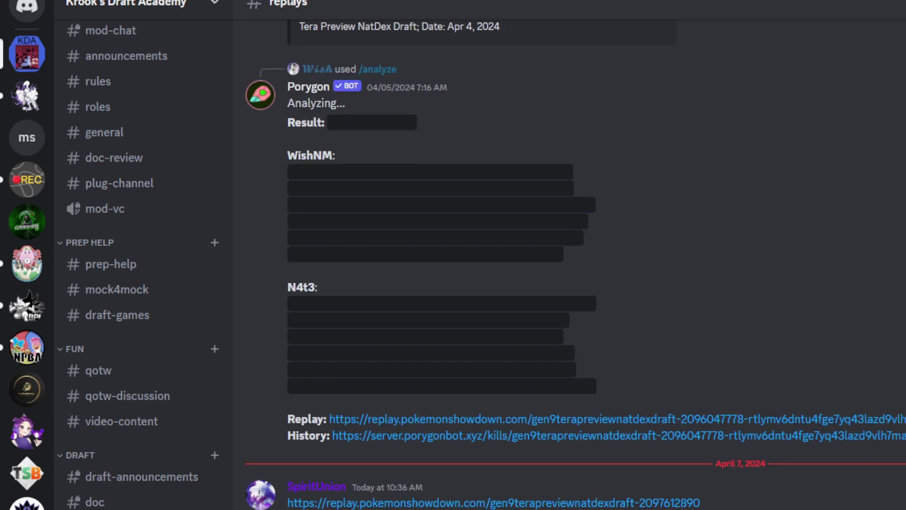
scroll(573, 283, "down", 5)
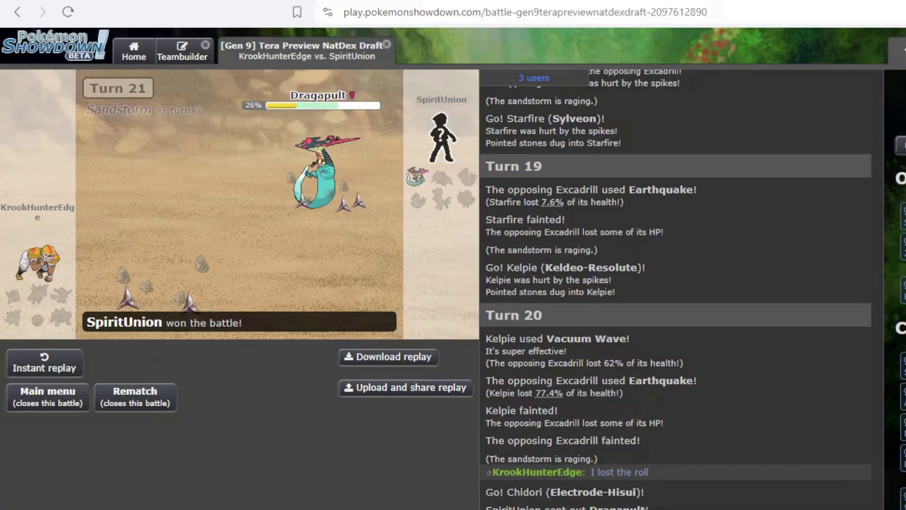